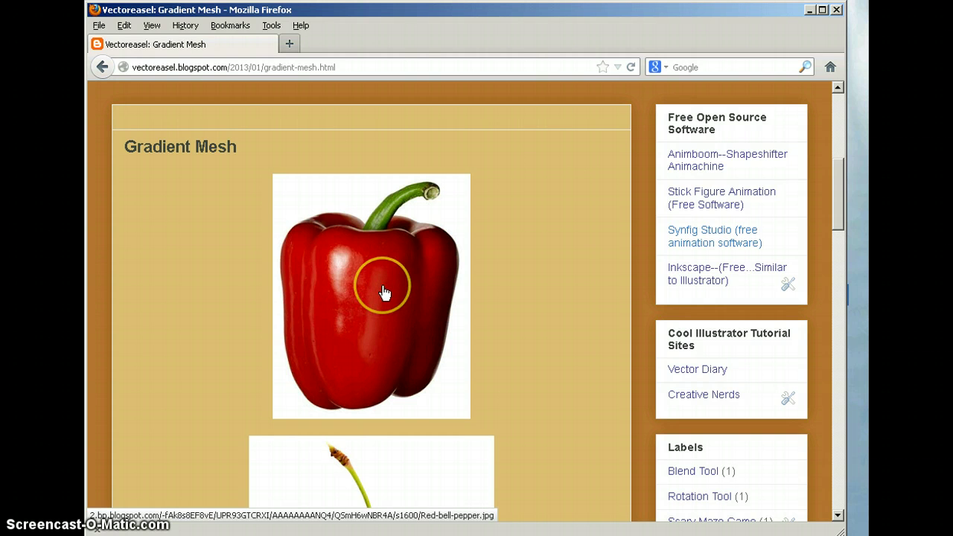
click(384, 292)
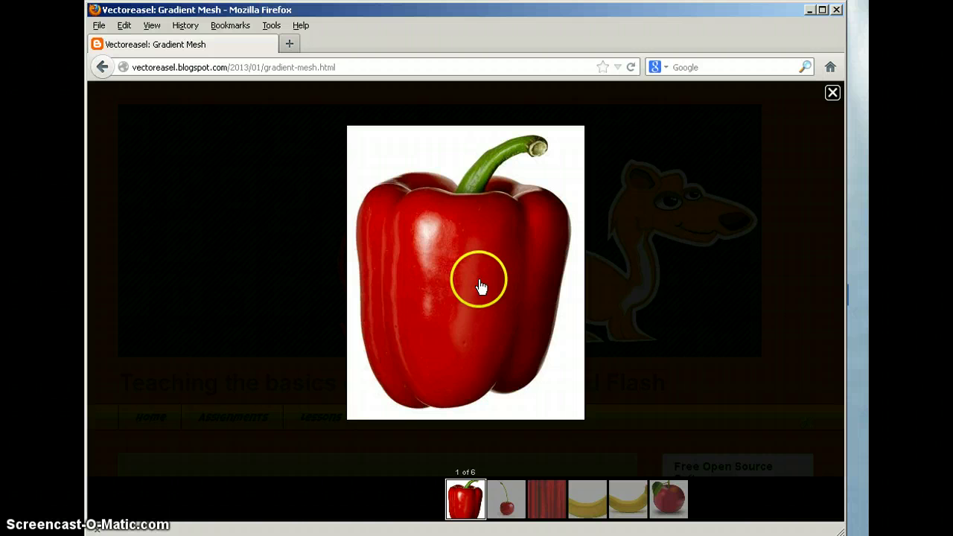
right_click(481, 284)
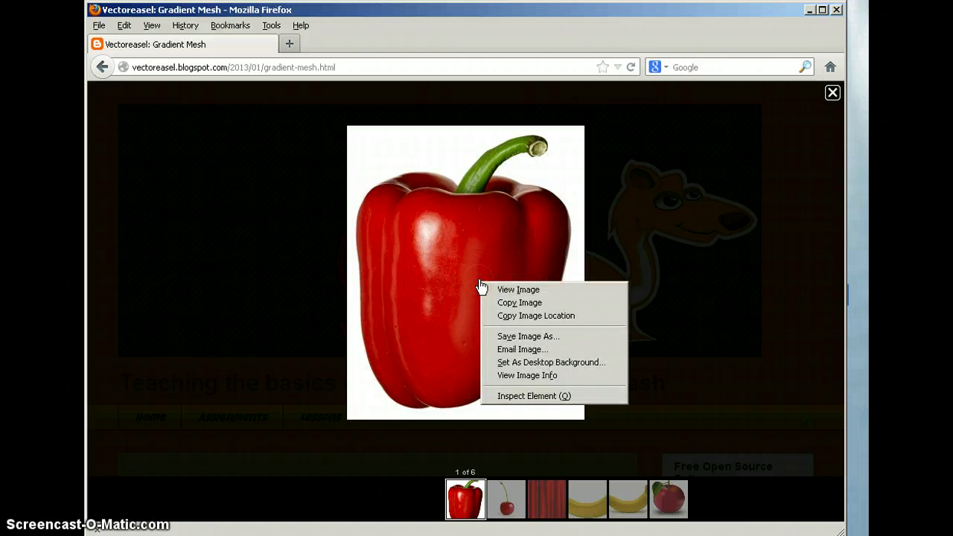
click(525, 337)
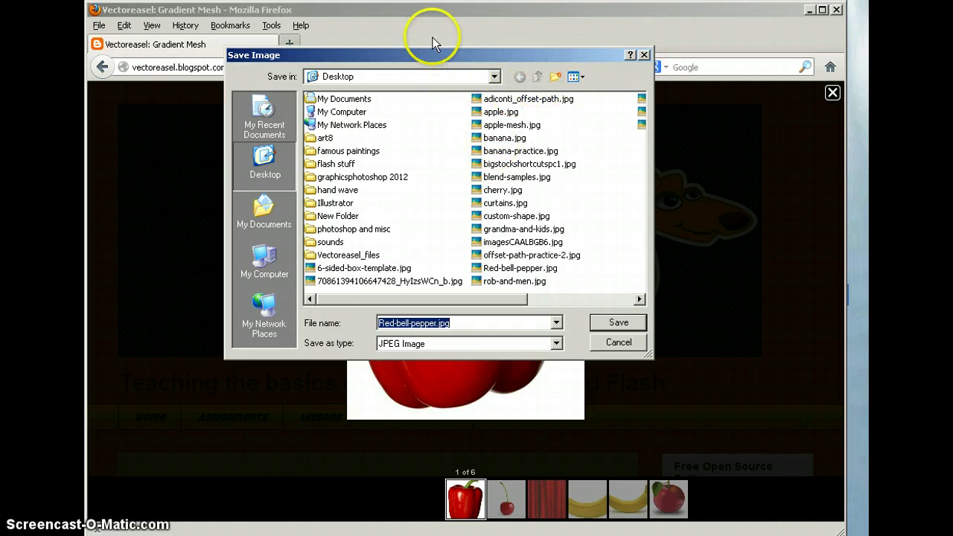
click(618, 344)
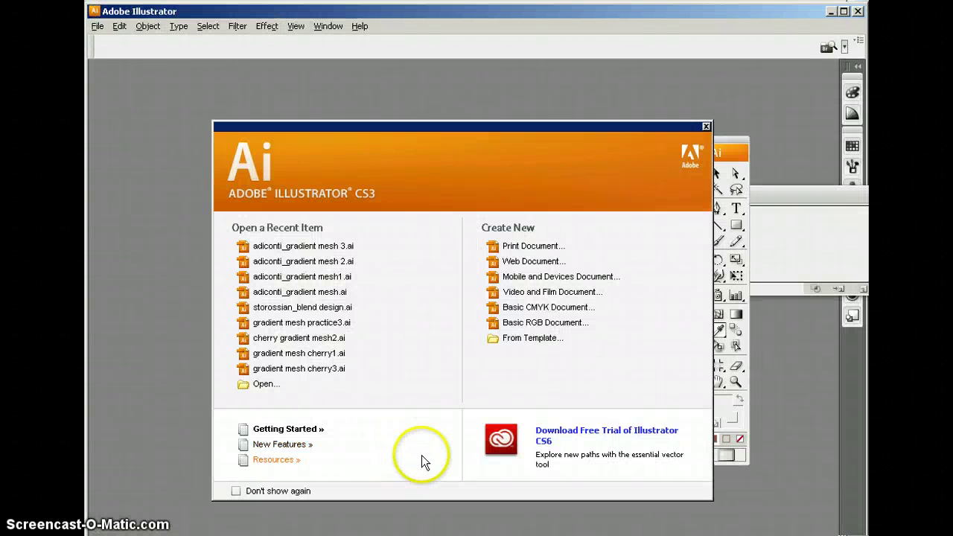
Step: In Illustrator, create a 7 in wide, 5 in high Basic RGB document named with the author's name and "bell pepper"
click(516, 325)
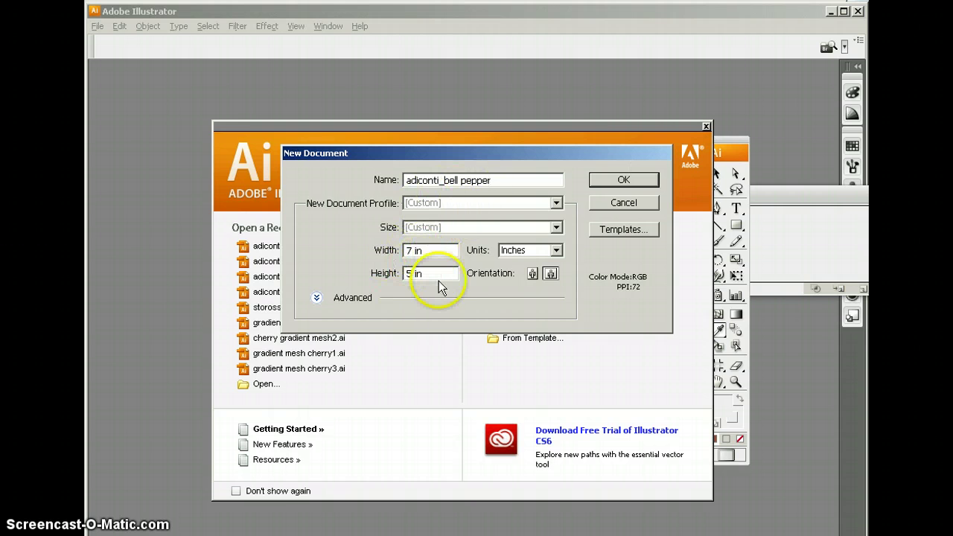
click(624, 181)
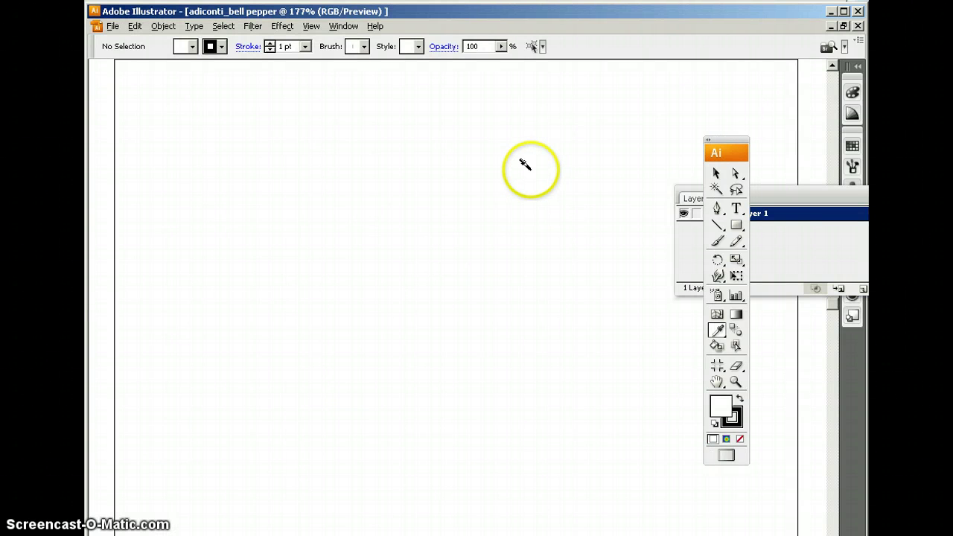
Step: Move the Layers panel and the toolbox clear of the artboard, one on each side of it
scroll(531, 170, down, 2)
key(space)
drag(533, 169, 420, 192)
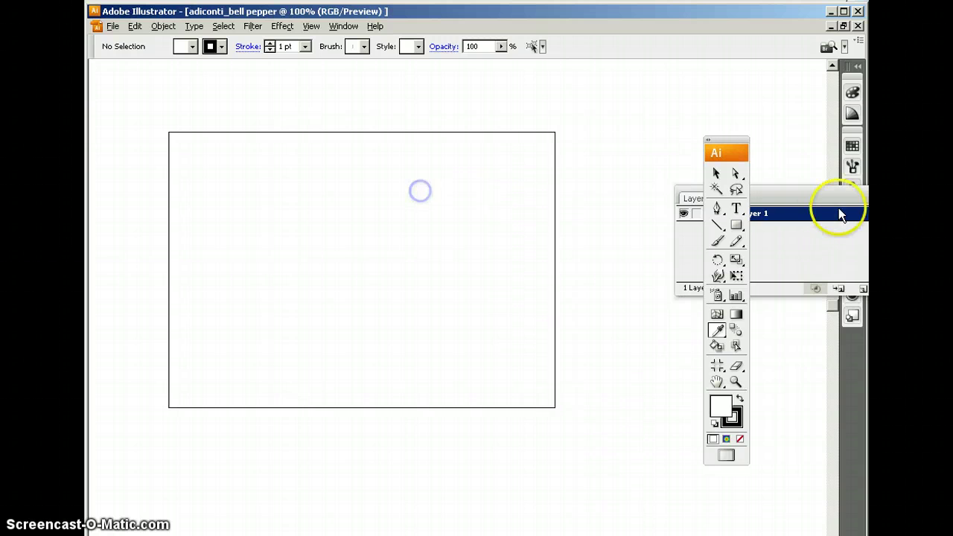
drag(830, 203, 717, 140)
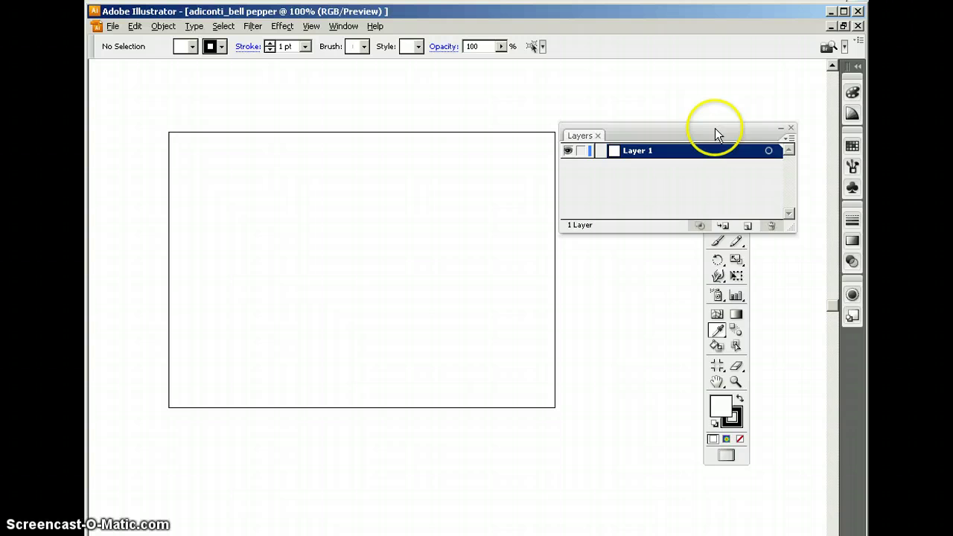
drag(715, 134, 136, 126)
drag(673, 213, 670, 134)
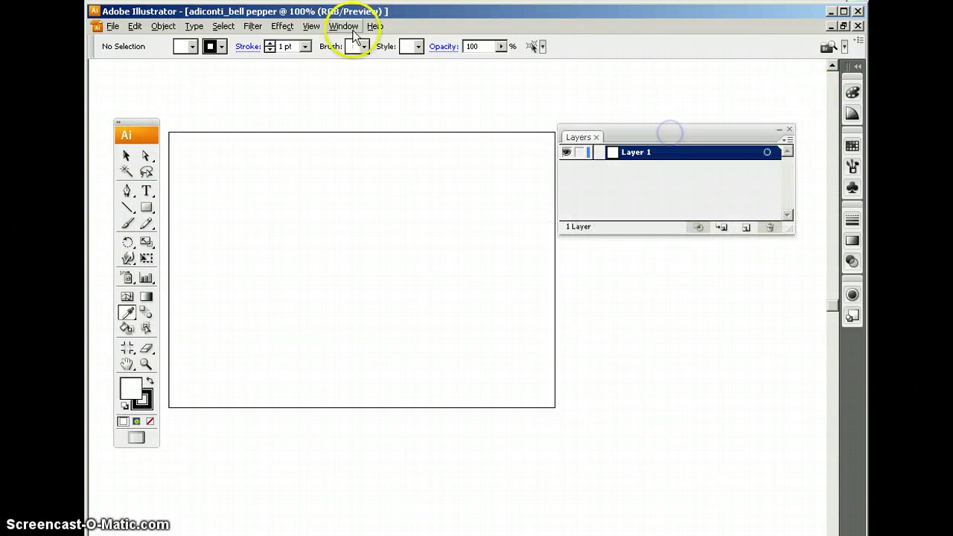
Step: Place Red-bell-pepper.jpg from the Desktop in the document as a linked template
click(112, 26)
click(155, 252)
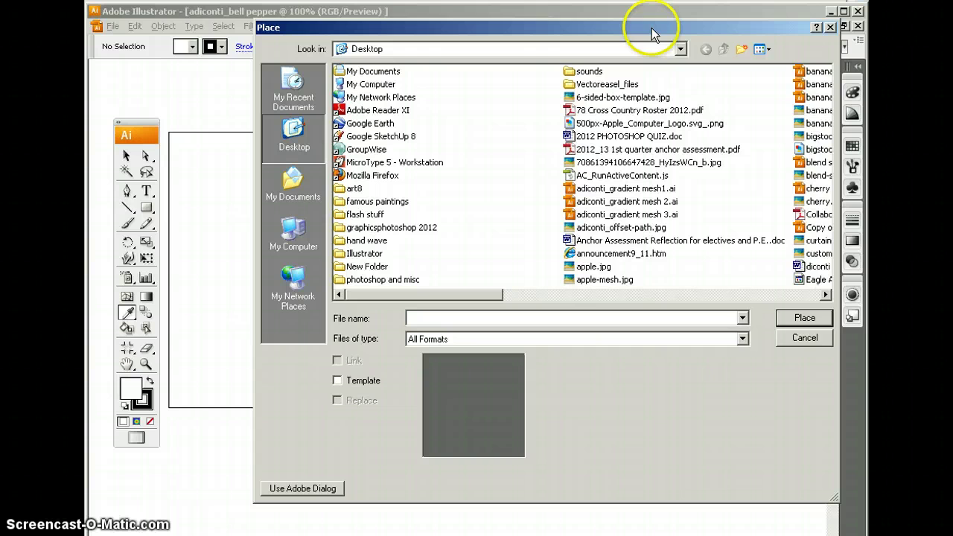
drag(648, 31, 582, 35)
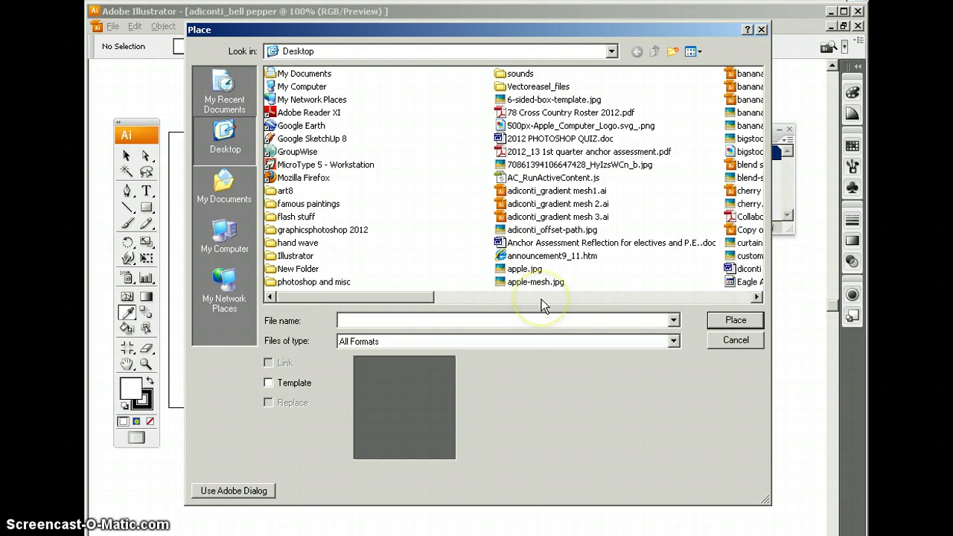
click(541, 298)
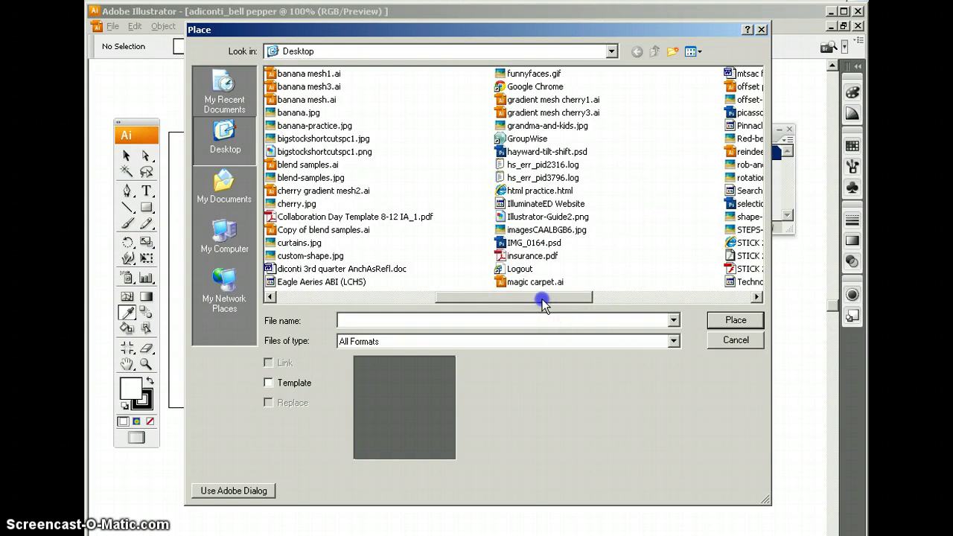
drag(541, 300, 645, 300)
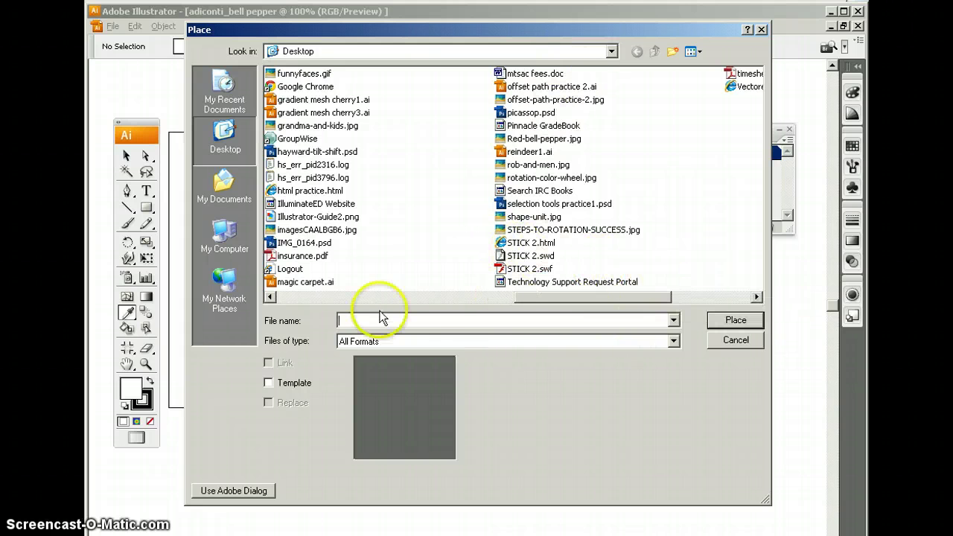
click(532, 141)
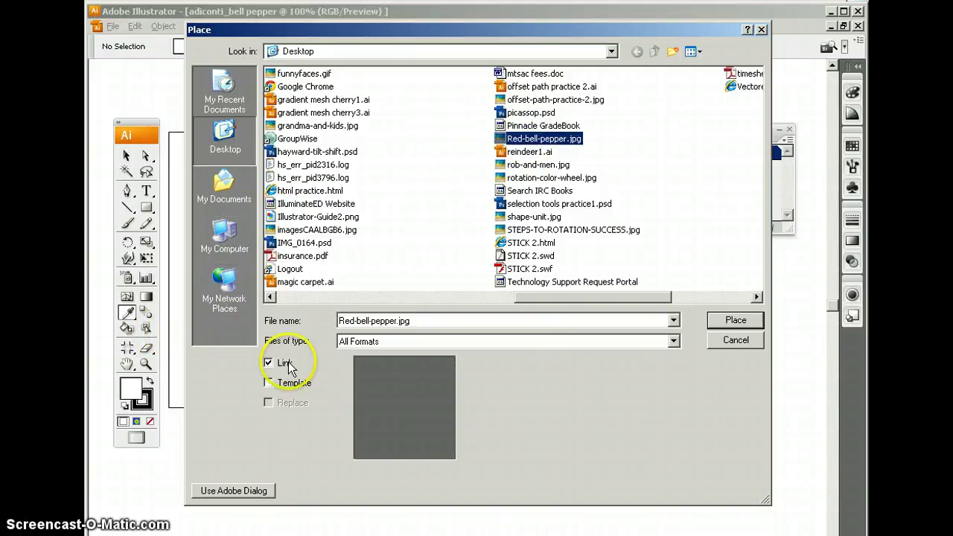
click(269, 383)
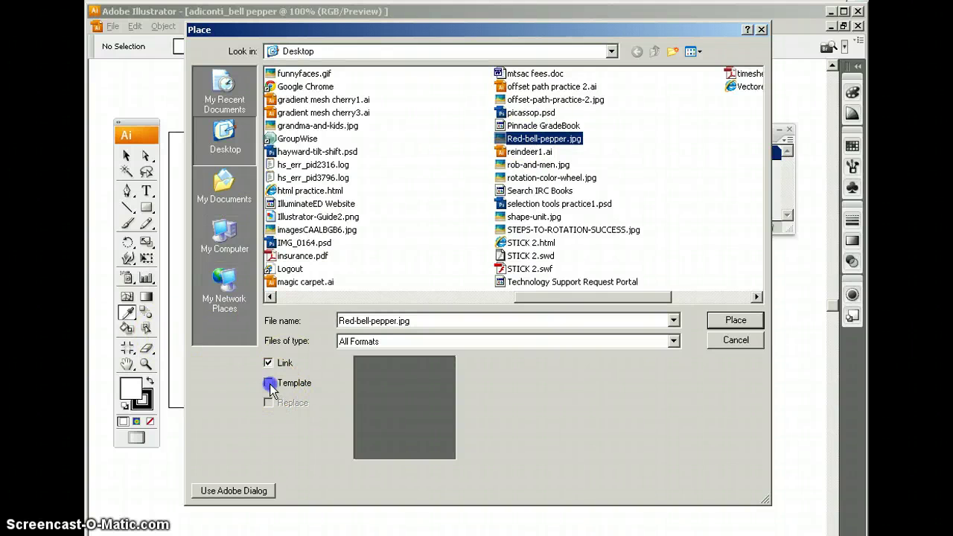
click(744, 318)
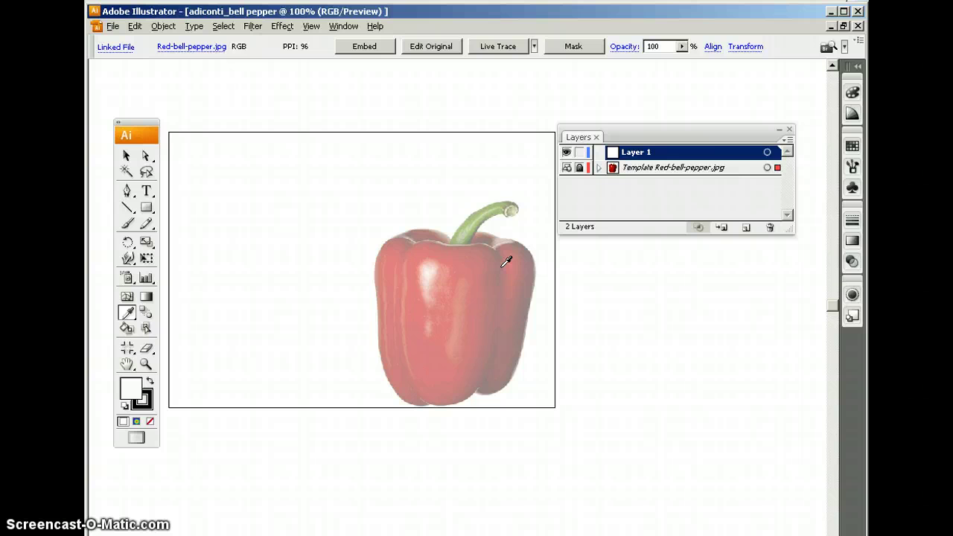
Step: Turn off image dimming for the Red-bell-pepper.jpg template layer
click(720, 171)
double_click(719, 172)
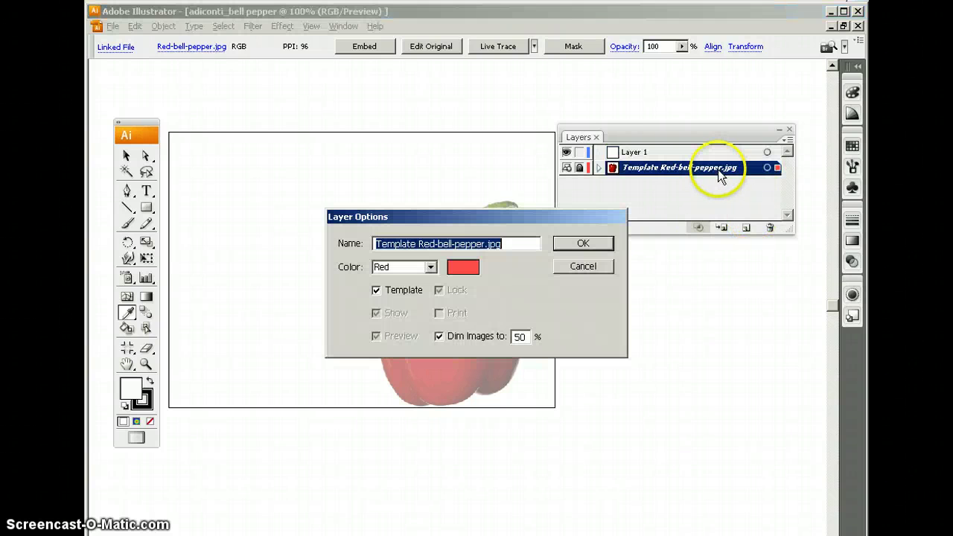
click(439, 336)
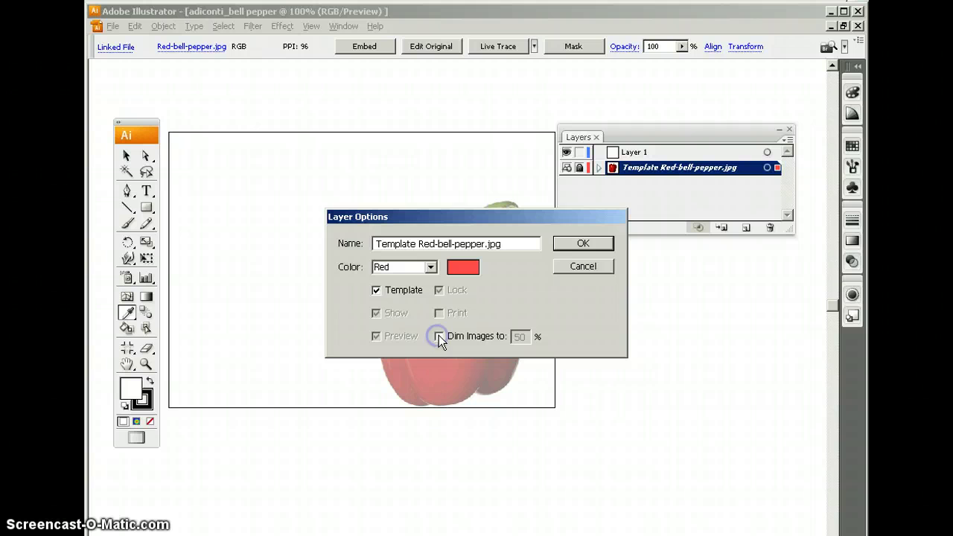
click(575, 245)
Step: Unlock the template layer, move the pepper image to the middle of the artboard and lock the layer again
click(125, 155)
click(447, 283)
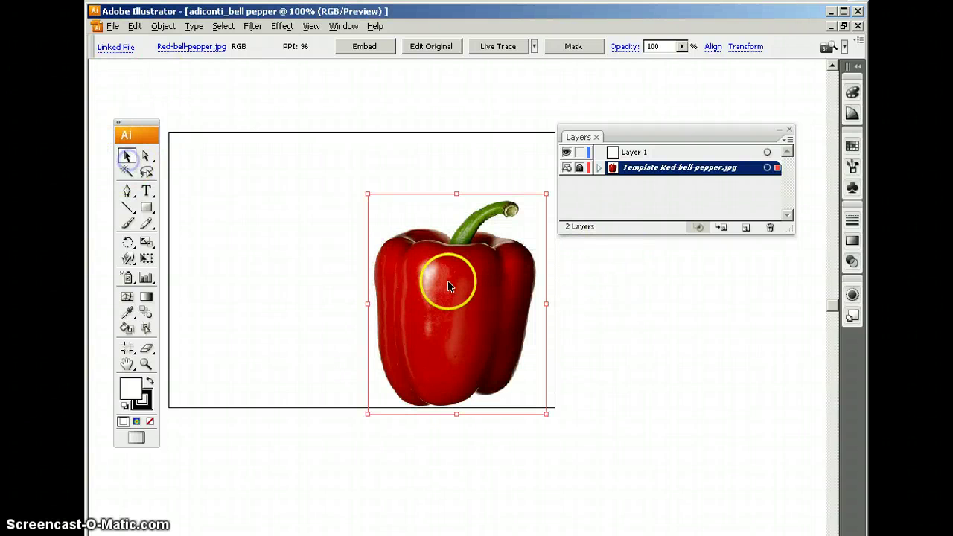
click(409, 269)
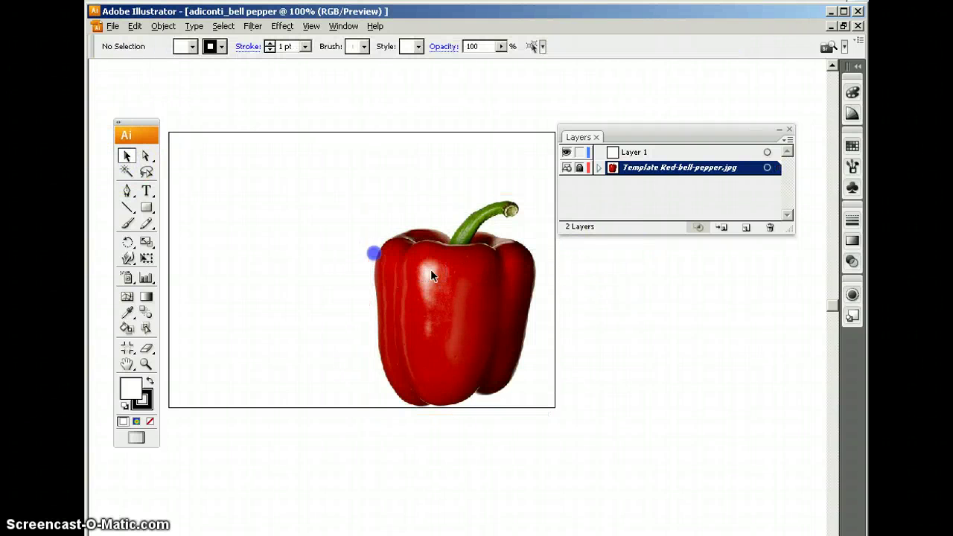
click(580, 168)
drag(489, 302, 390, 264)
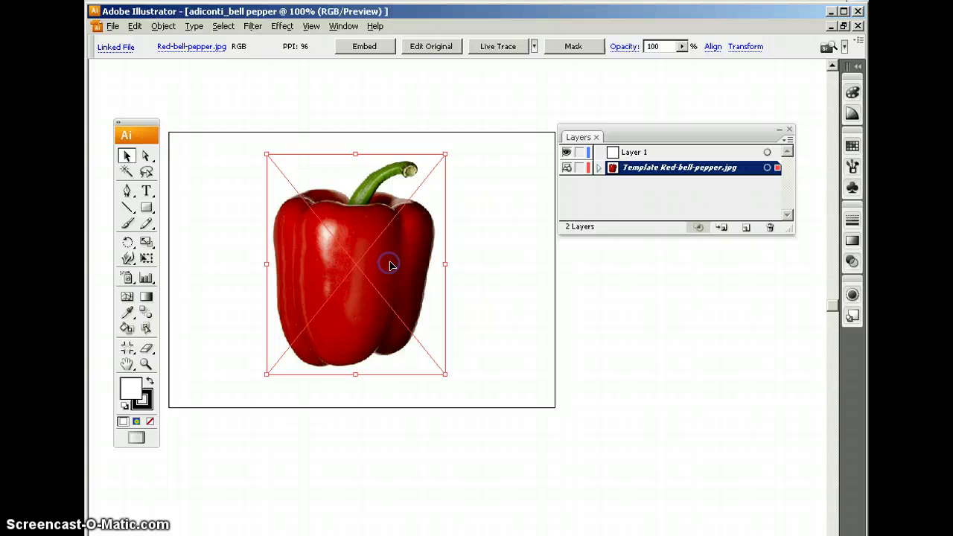
click(581, 168)
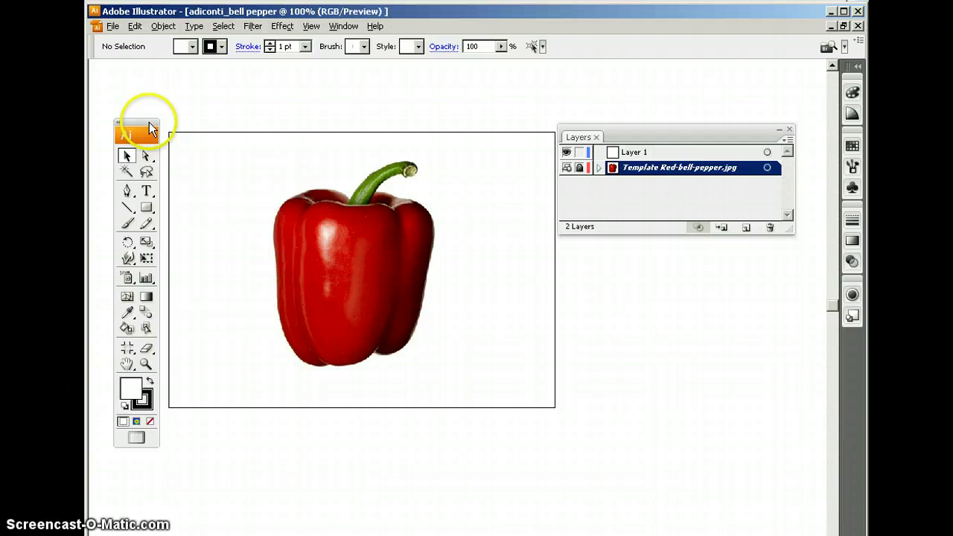
Step: Set the stroke to None, keeping the white fill for new shapes
drag(147, 121, 151, 109)
click(154, 389)
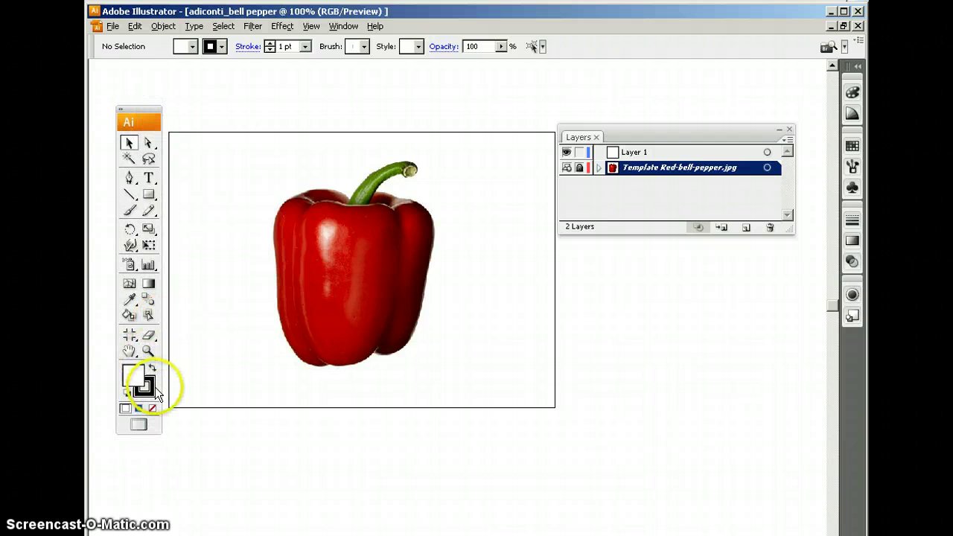
click(157, 381)
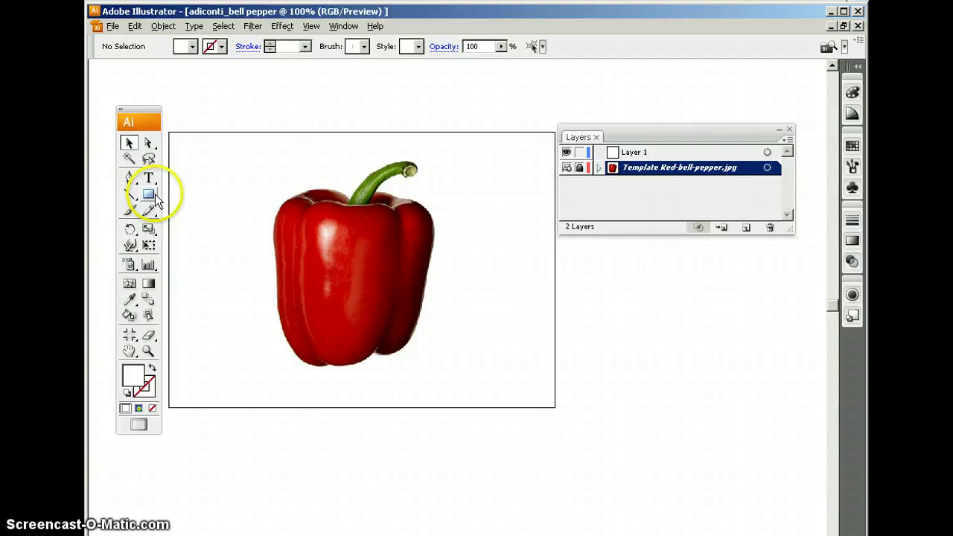
Step: On Layer 1, draw a rectangle about 2.92 by 3.21 in enclosing the pepper's body without the upper stem
click(705, 155)
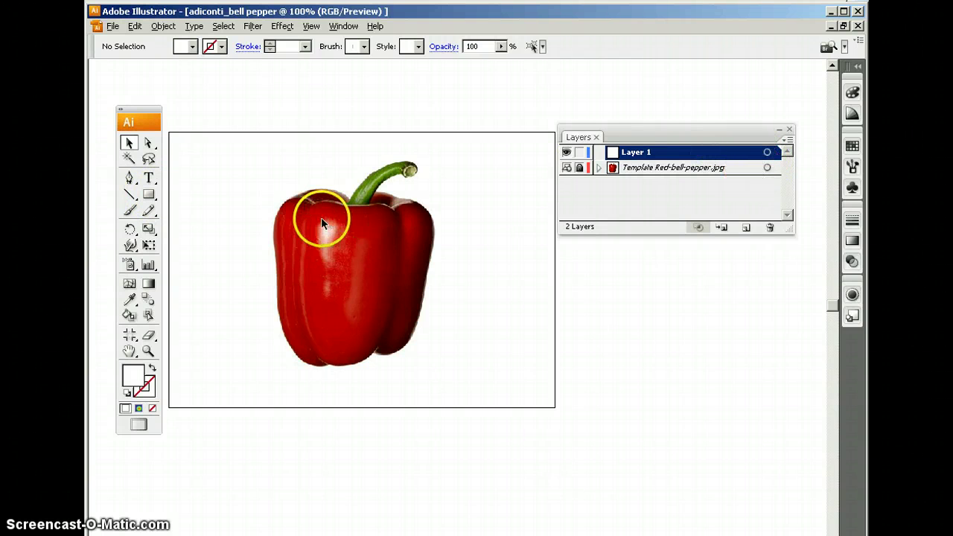
click(149, 195)
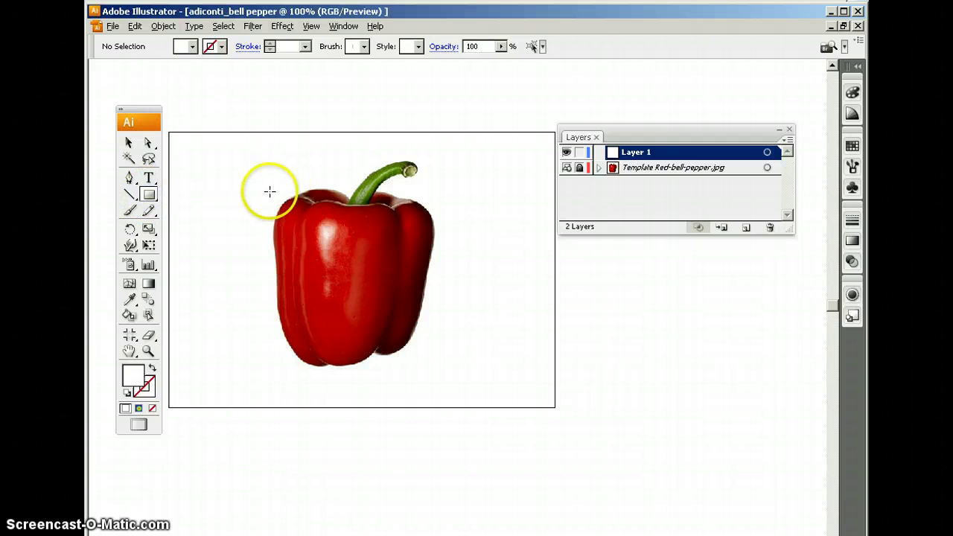
drag(272, 191, 434, 365)
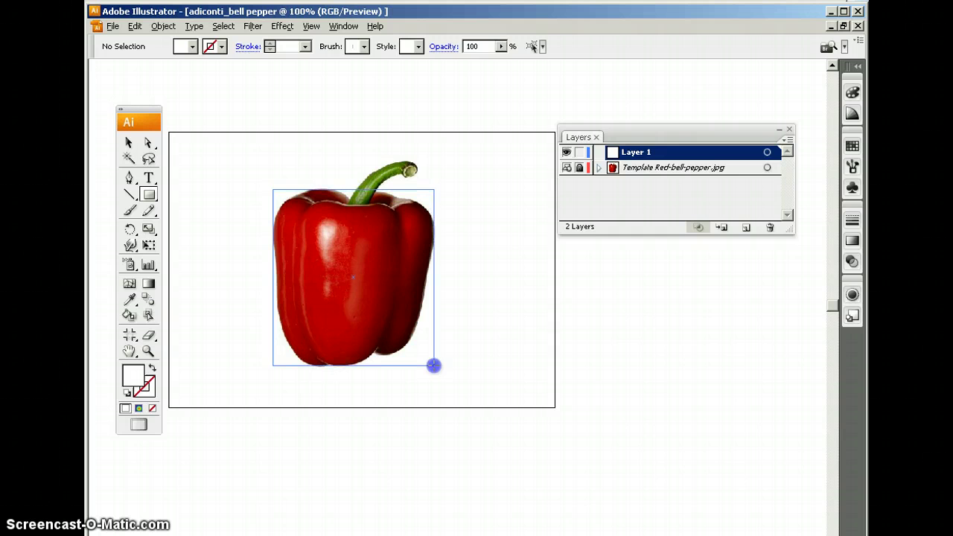
drag(434, 366, 434, 366)
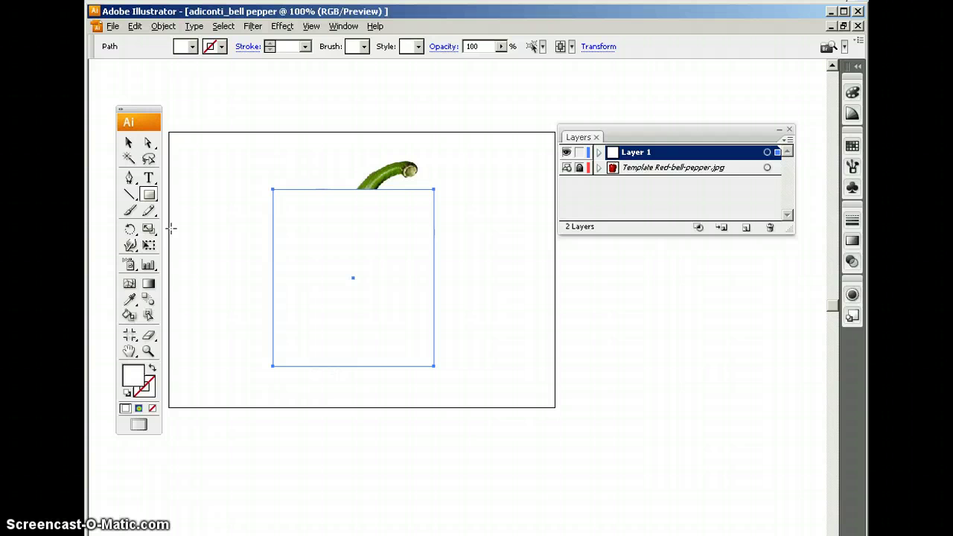
Step: Switch to Outline view and add a gradient mesh point at the centre of the rectangle
key(ctrl+y)
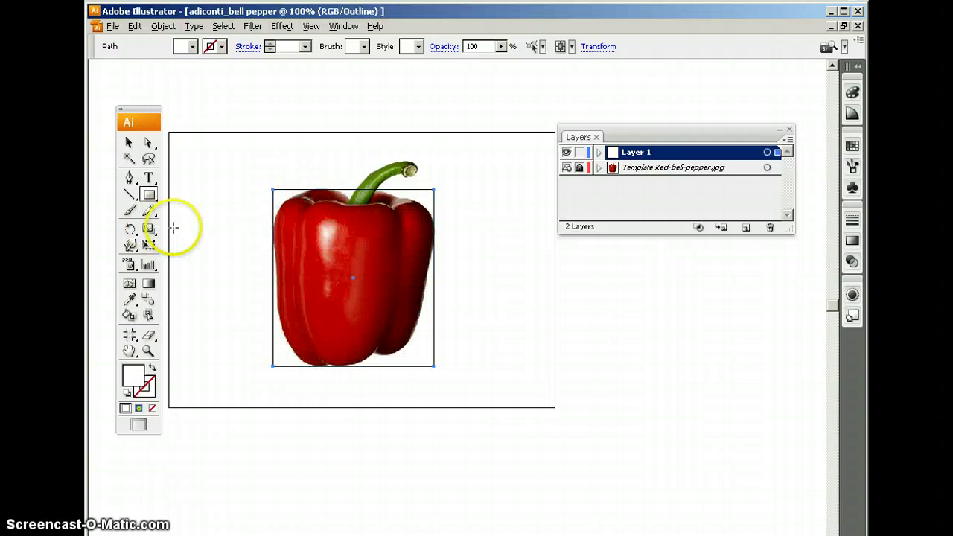
click(129, 284)
scroll(334, 377, up, 2)
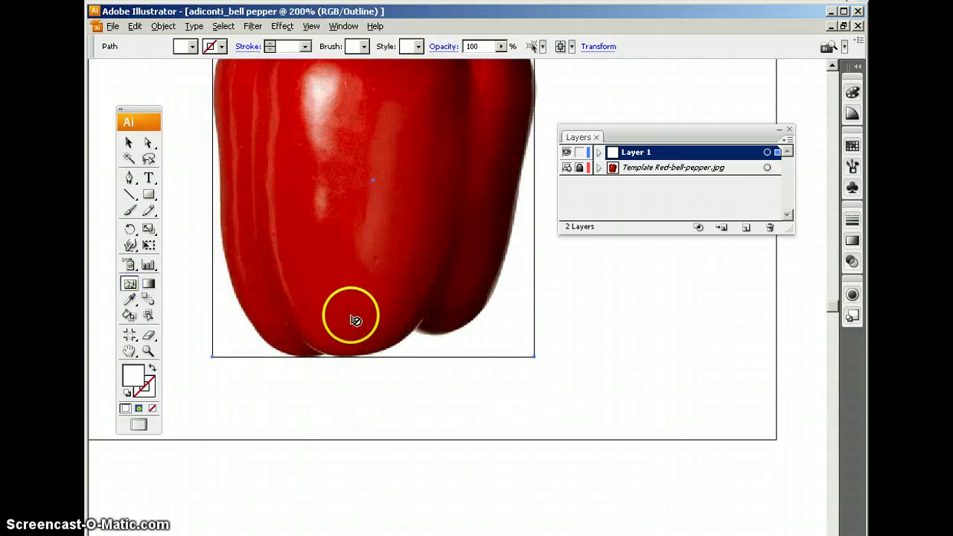
scroll(384, 239, down, 2)
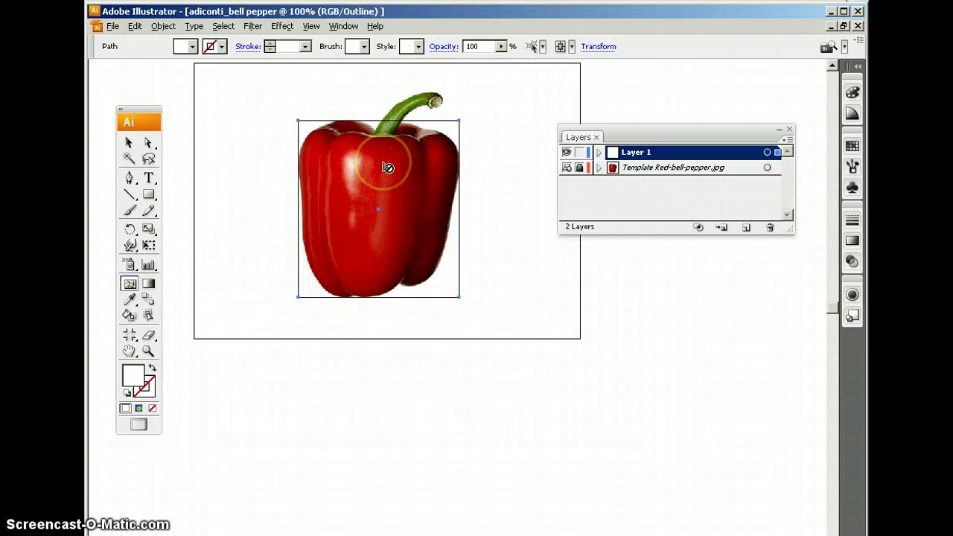
scroll(427, 218, up, 1)
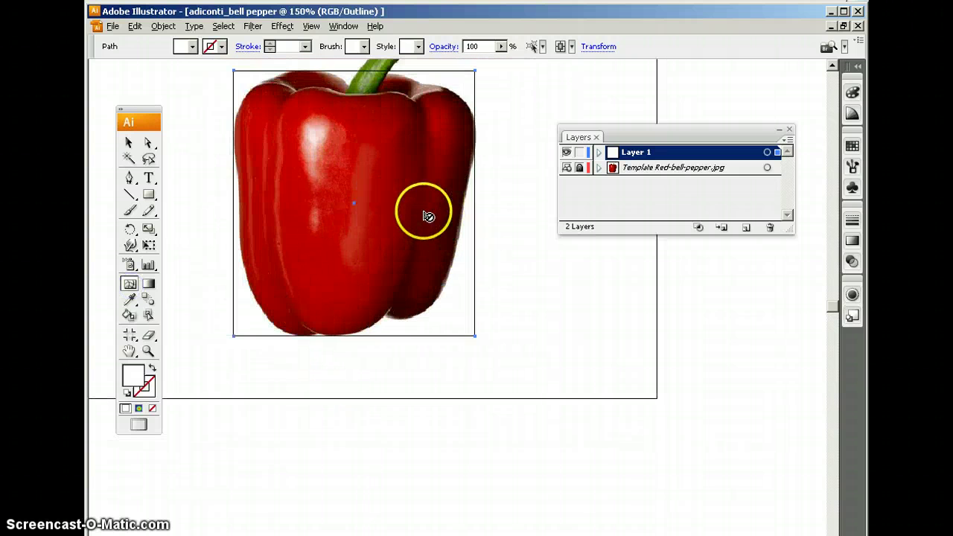
click(354, 202)
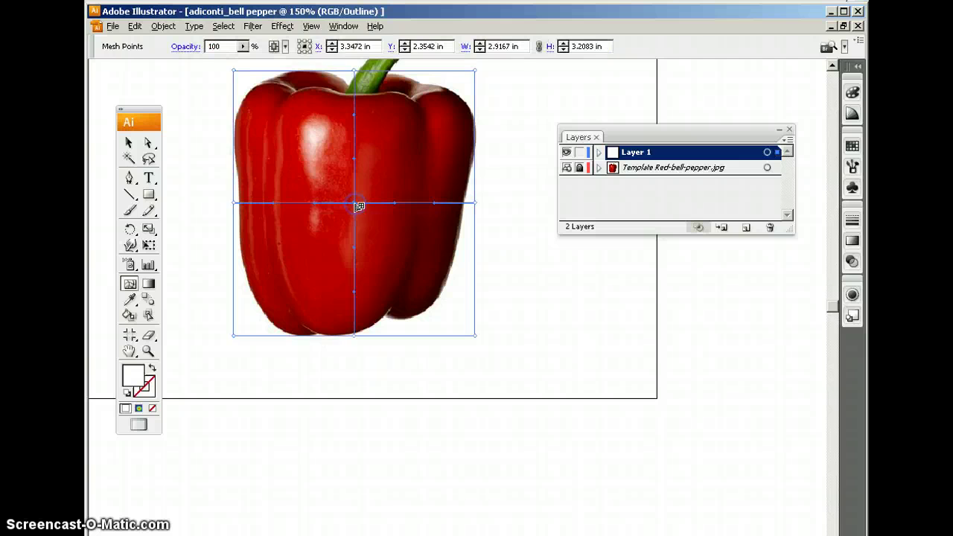
Step: Change Layer 1's highlight colour to bright green (RGB 0, 255, 0) in its layer options
drag(389, 221, 387, 263)
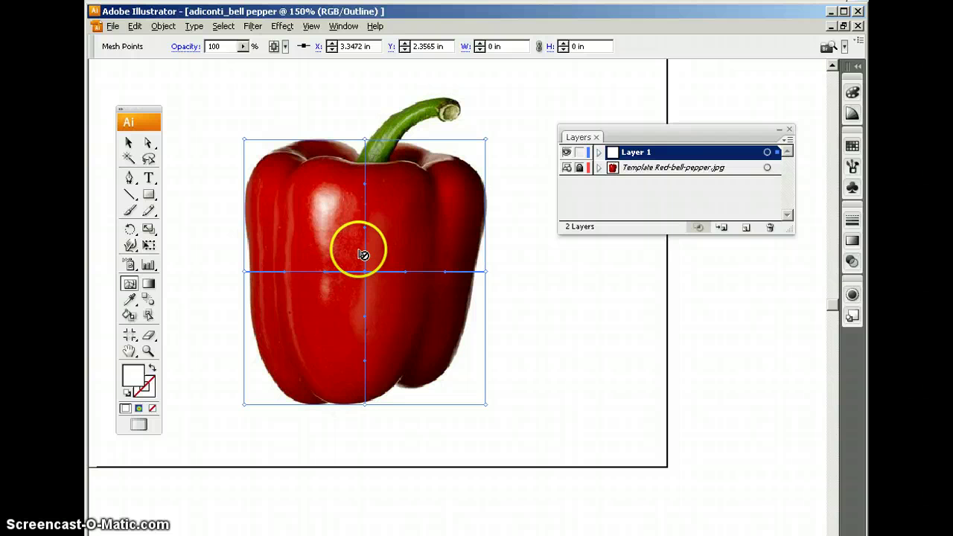
double_click(679, 155)
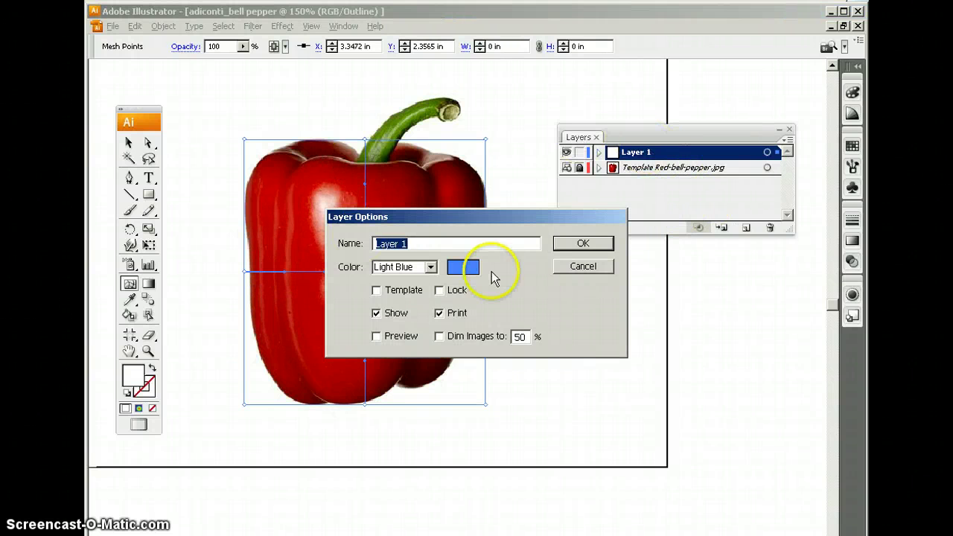
click(430, 267)
click(438, 271)
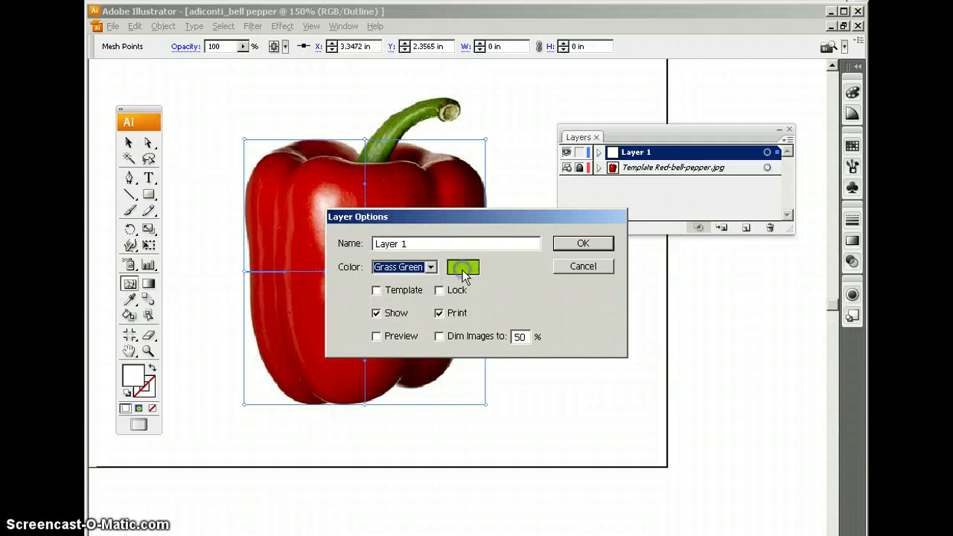
double_click(461, 266)
click(384, 301)
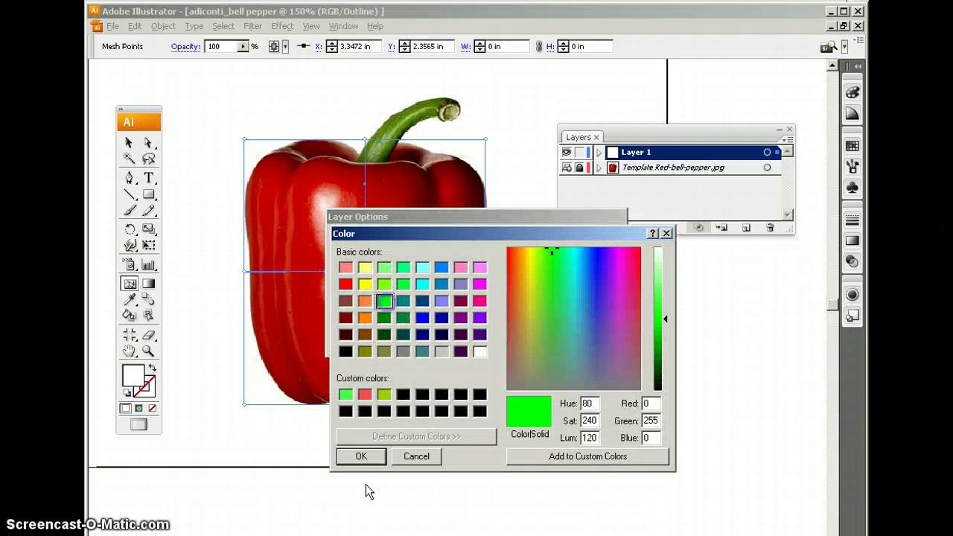
click(360, 454)
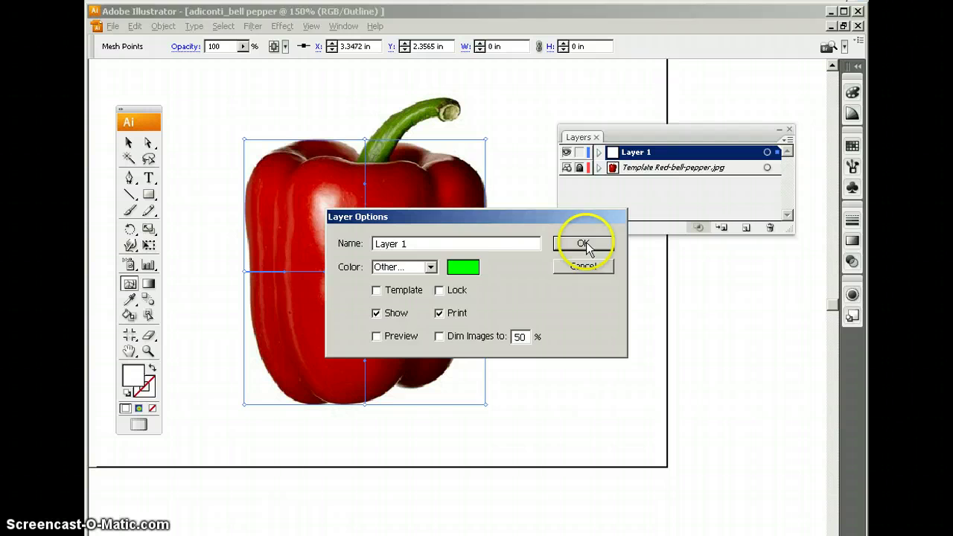
click(583, 243)
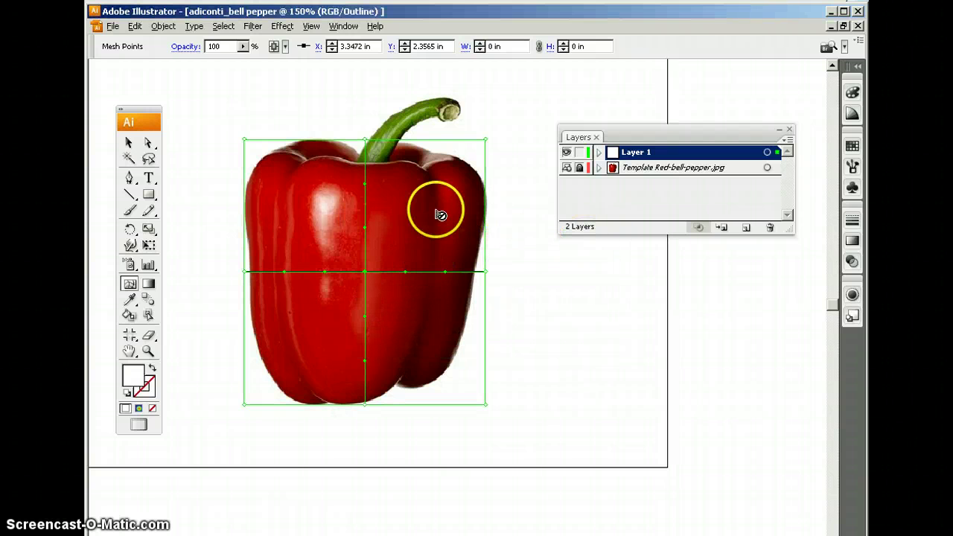
Step: With the Mesh tool, fit the mesh's upper-left corner and left-middle point to the pepper's left contour, curving the corner's handles
mouse_move(396, 250)
mouse_down()
mouse_move(418, 253)
mouse_move(399, 246)
mouse_up()
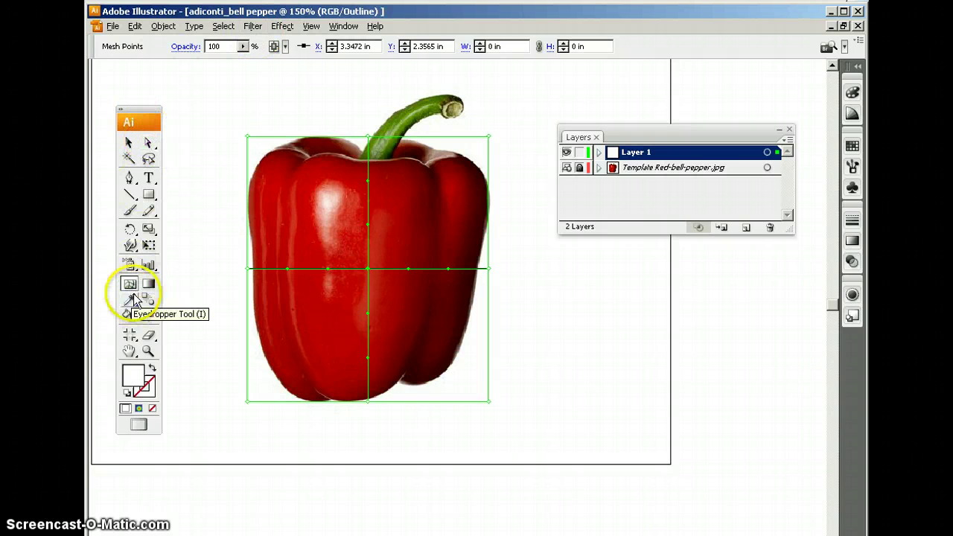
click(147, 146)
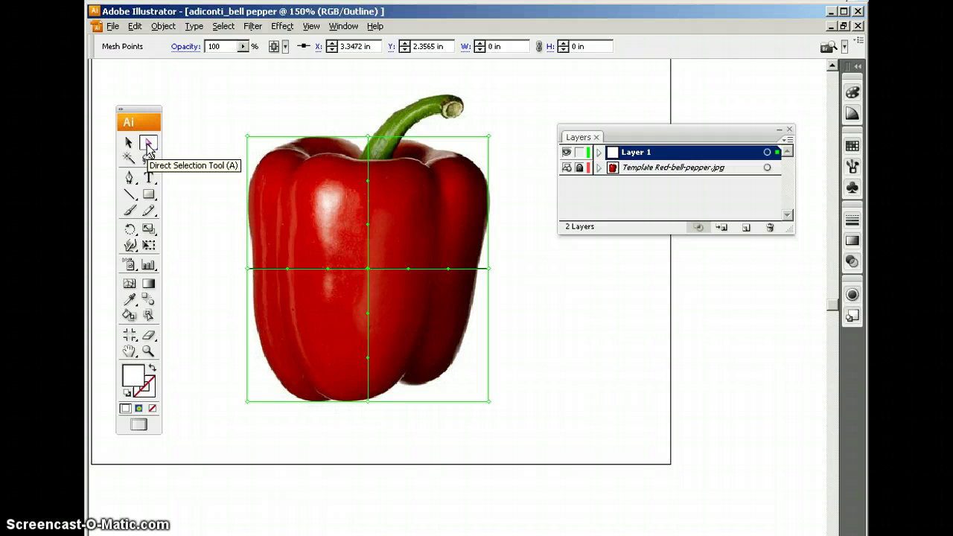
click(130, 301)
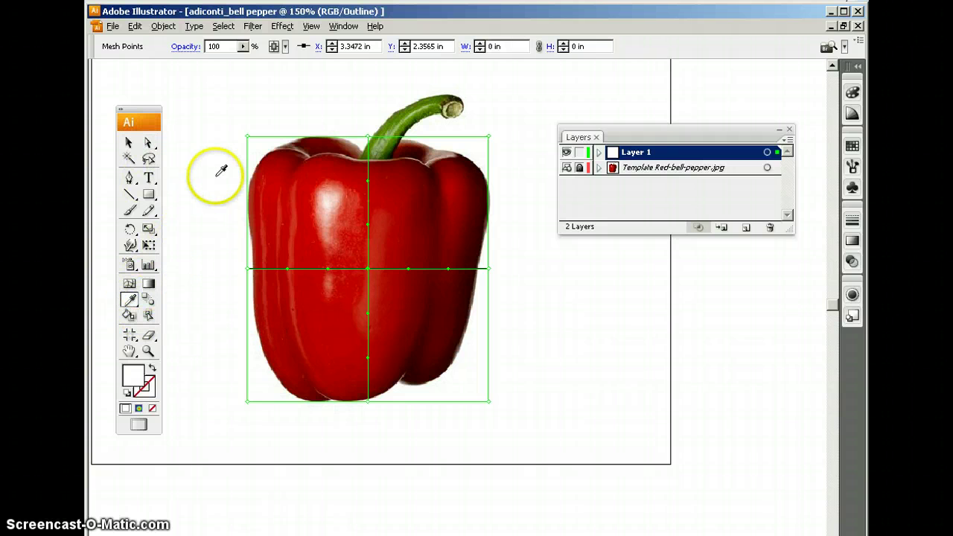
click(130, 284)
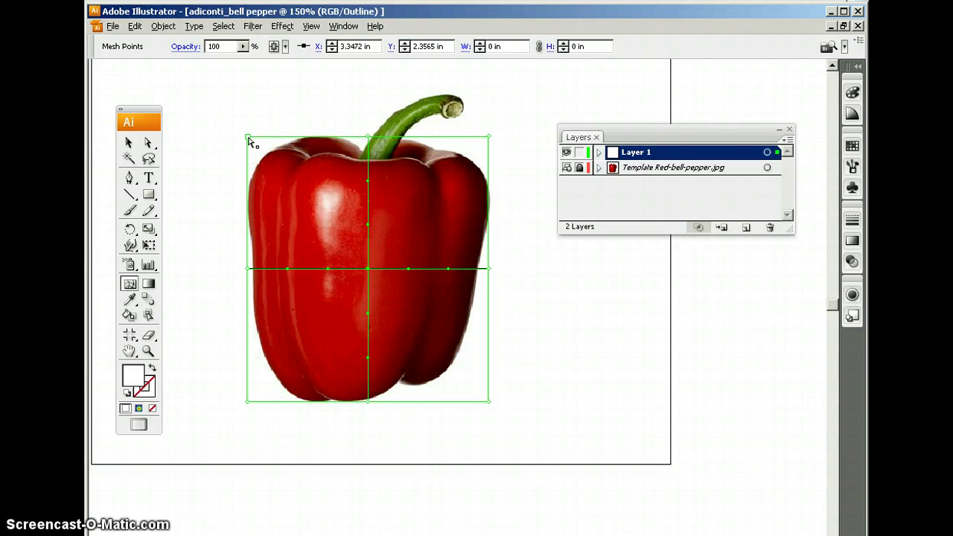
drag(249, 140, 310, 146)
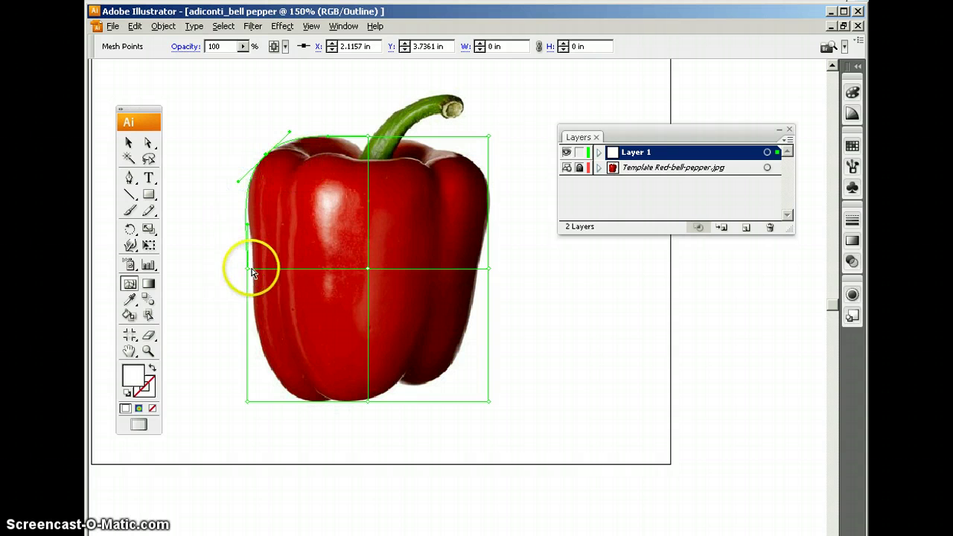
drag(248, 269, 254, 269)
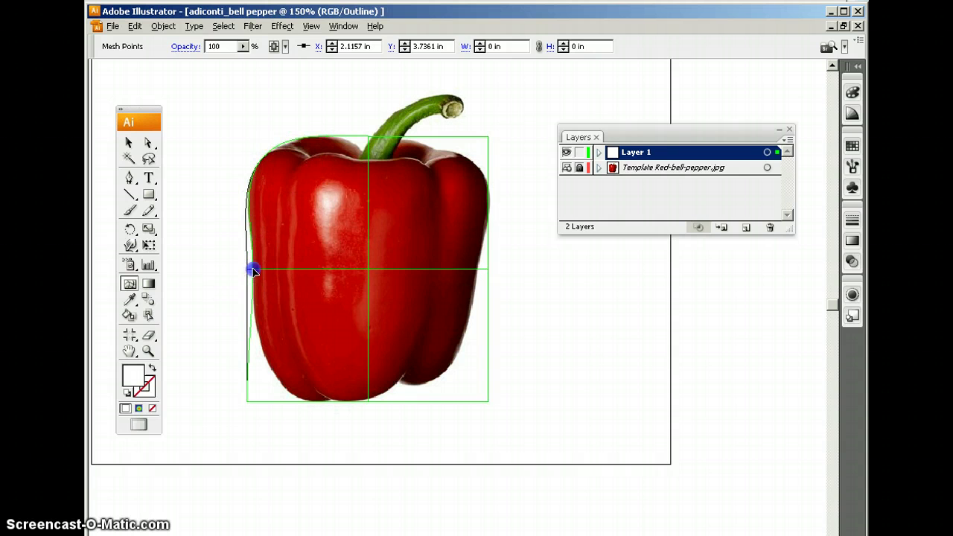
Step: Move the mesh's two lower corners onto the pepper's lower lobes and bend their handles along the outline
drag(249, 399, 276, 375)
drag(276, 332, 258, 350)
drag(316, 375, 290, 409)
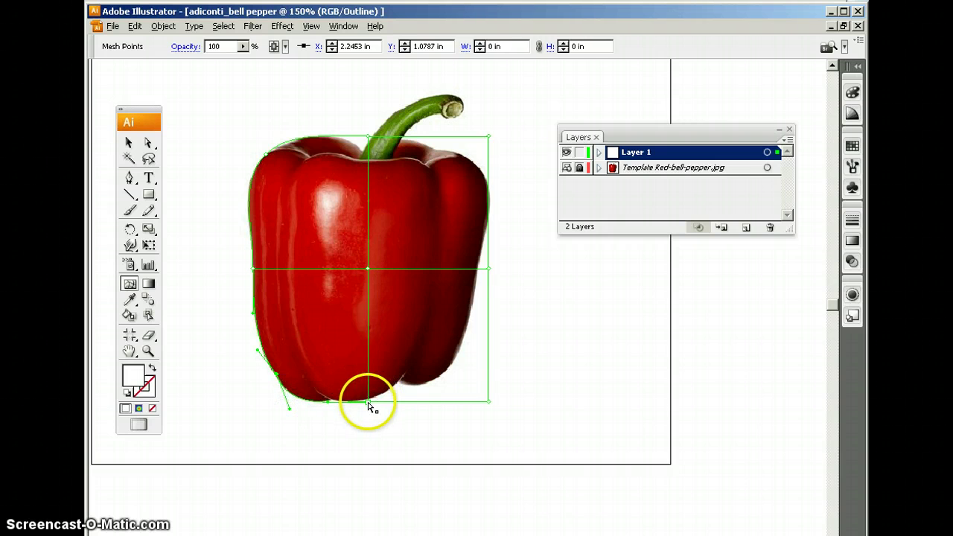
drag(489, 403, 441, 377)
drag(441, 334, 455, 356)
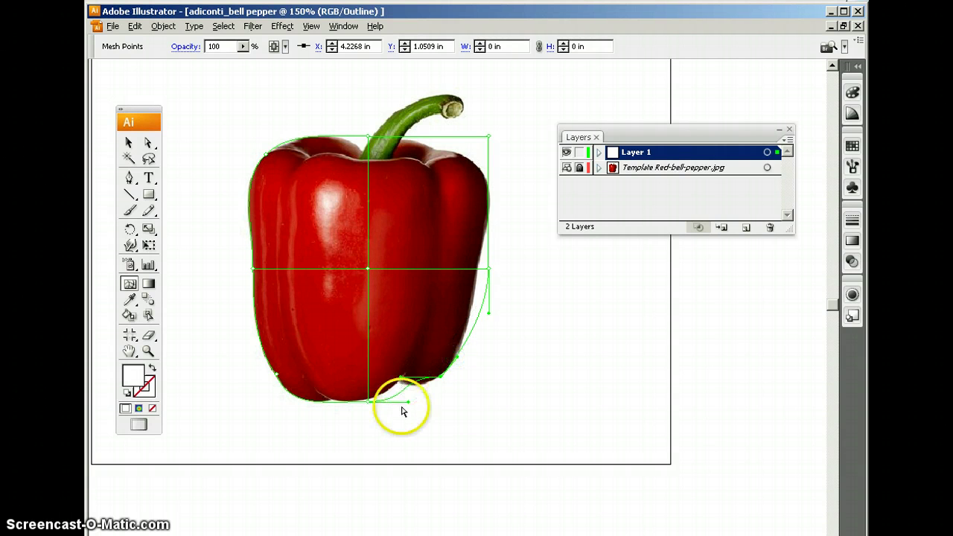
Step: Align the bottom-middle mesh point with the pepper's base and adjust the neighbouring handles to follow the bottom-left edge
click(368, 402)
drag(369, 401, 397, 391)
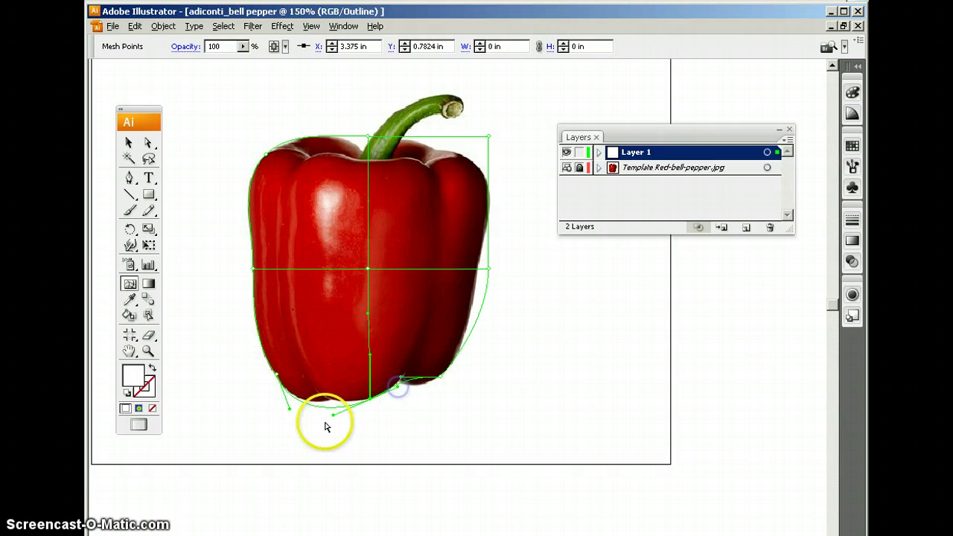
click(285, 399)
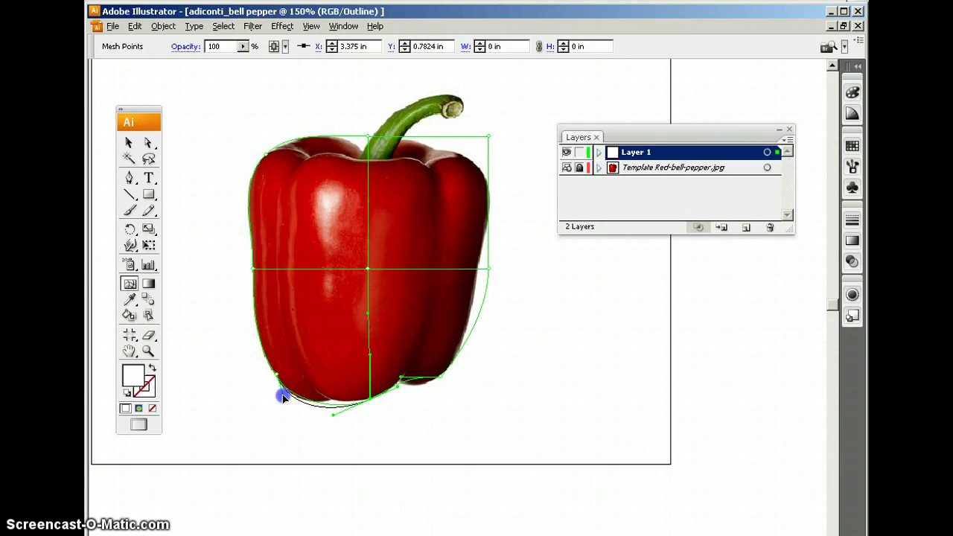
click(337, 412)
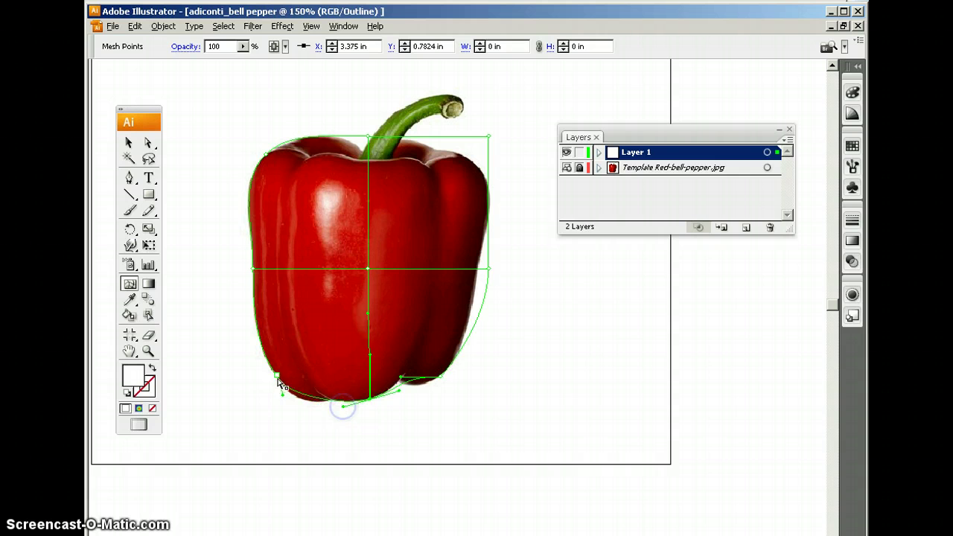
click(281, 400)
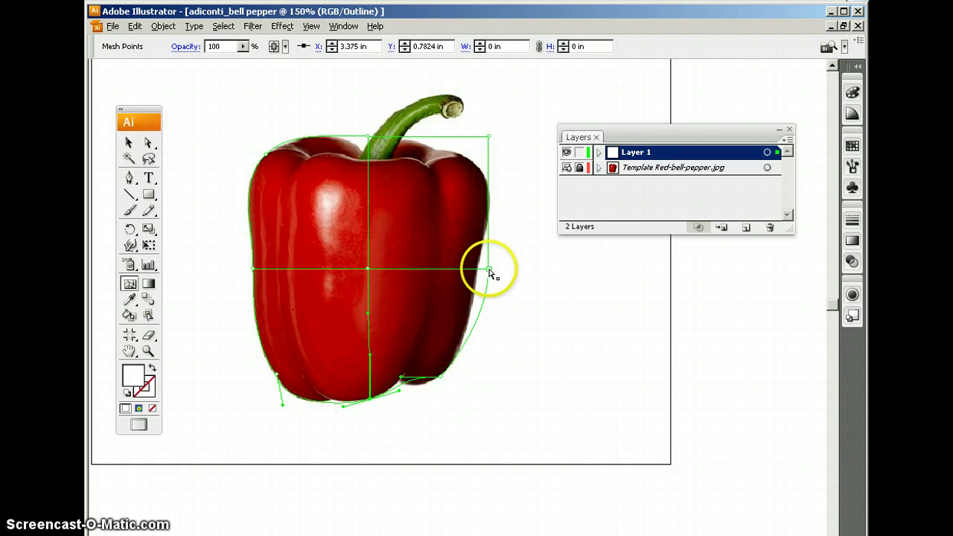
Step: Pull the right-middle mesh point in to the pepper's edge and refit the lower-right corner and its handles to the right lobe
drag(490, 273, 478, 270)
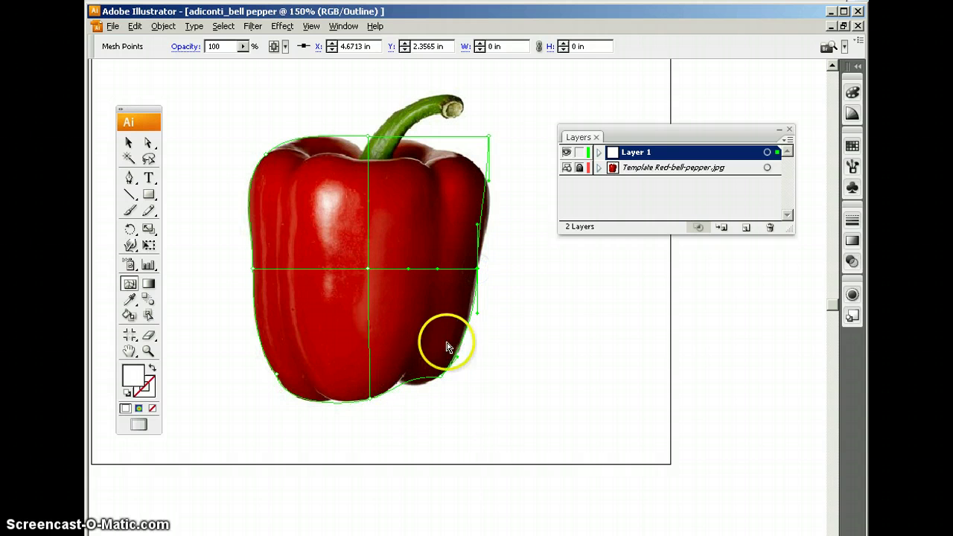
drag(447, 347, 439, 384)
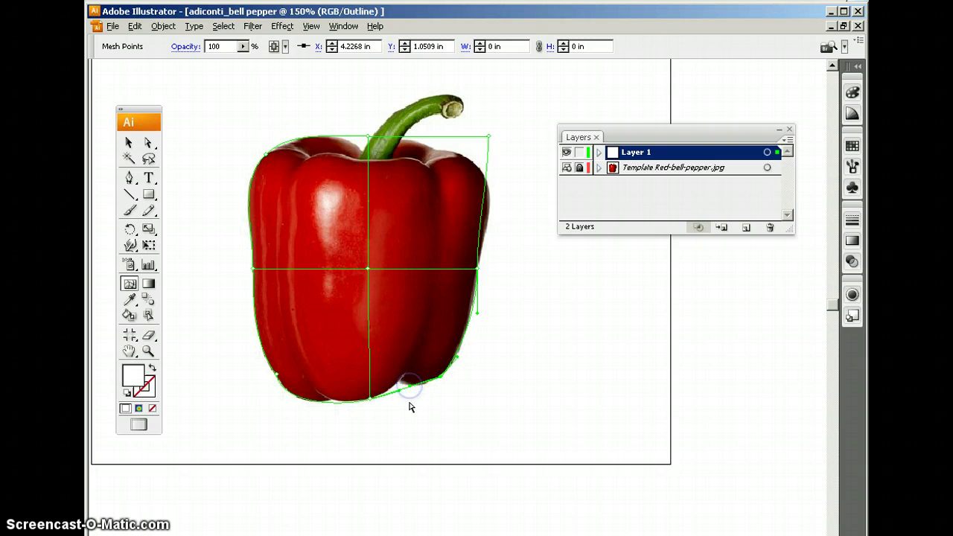
scroll(408, 407, left, 1)
scroll(451, 391, up, 3)
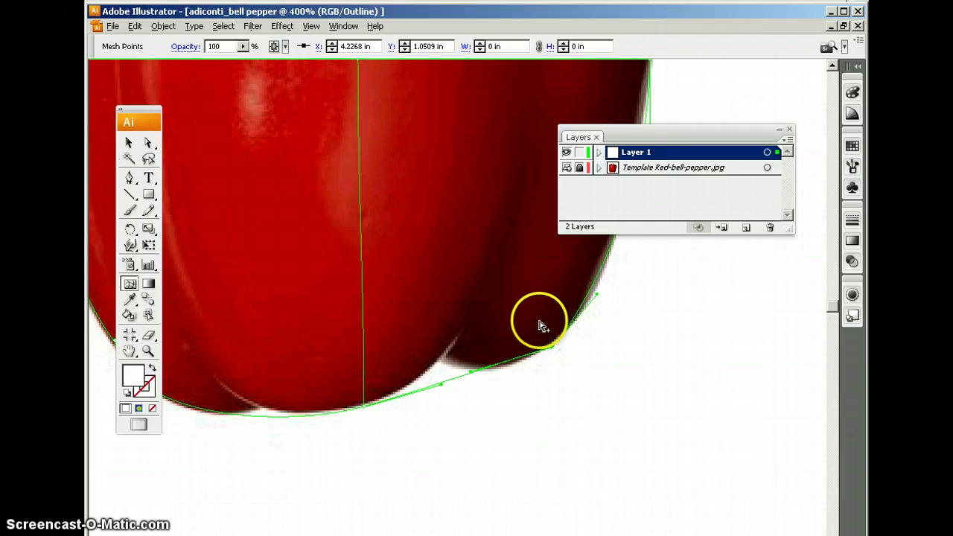
scroll(541, 326, down, 2)
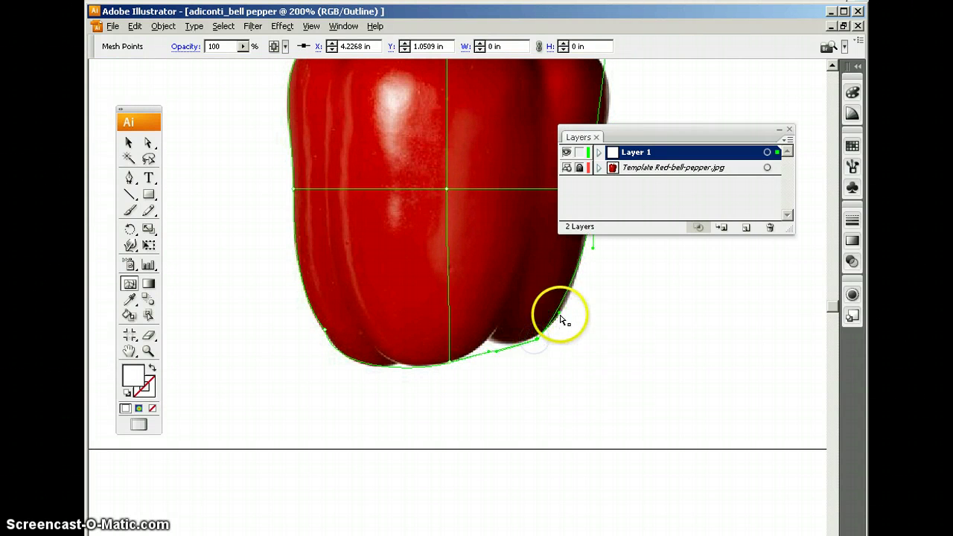
drag(560, 318, 569, 317)
click(537, 339)
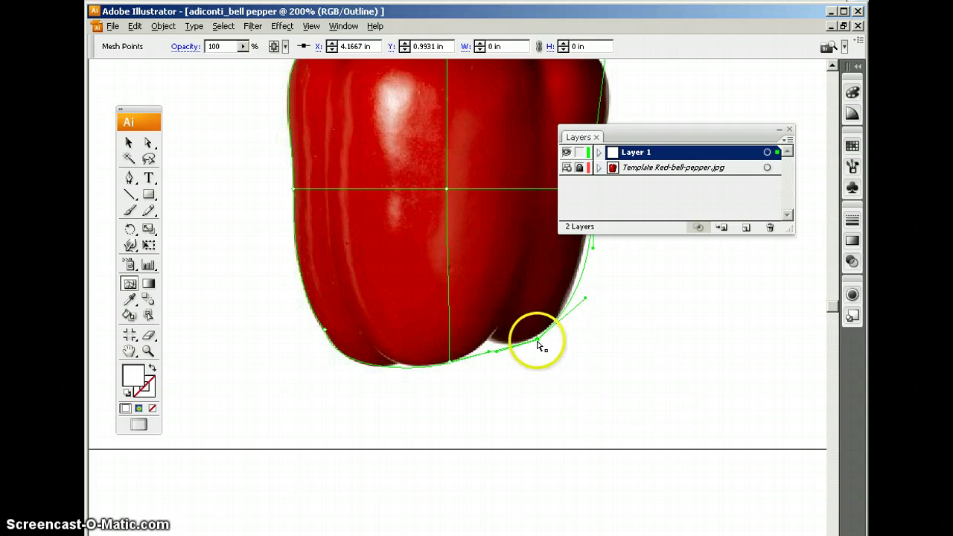
drag(537, 339, 498, 351)
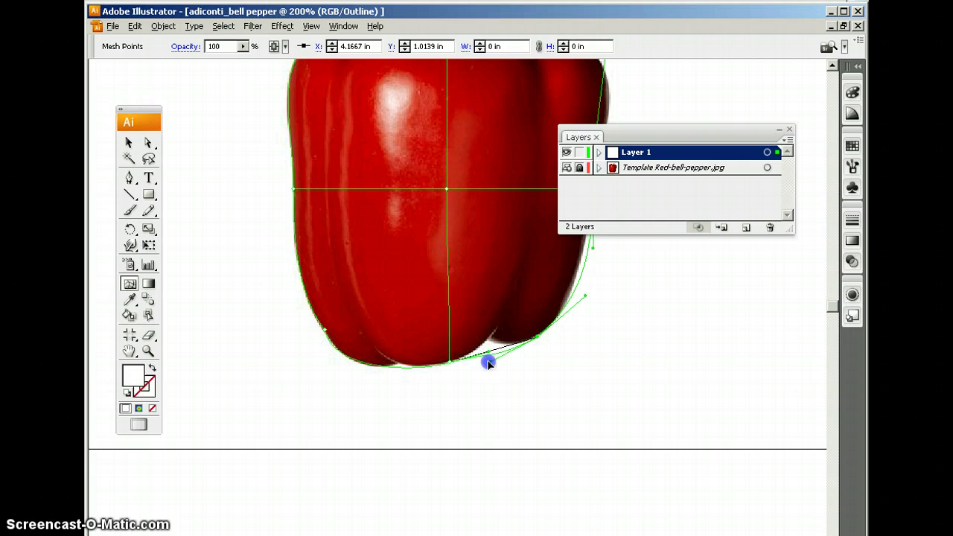
Step: Move the mesh's upper-right corner onto the pepper's right shoulder and bend the right-side handles along the outline
drag(630, 132, 751, 167)
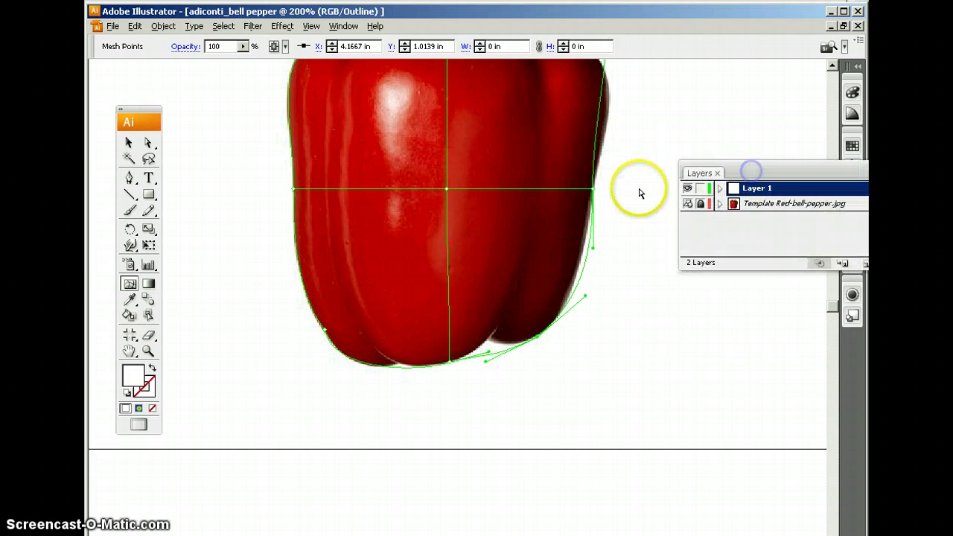
scroll(638, 187, left, 2)
drag(661, 171, 455, 295)
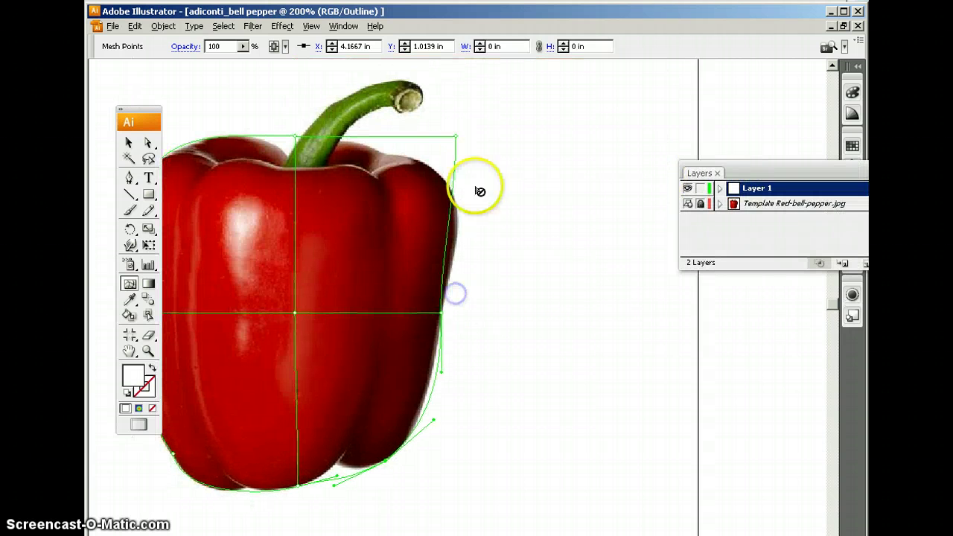
drag(457, 137, 435, 170)
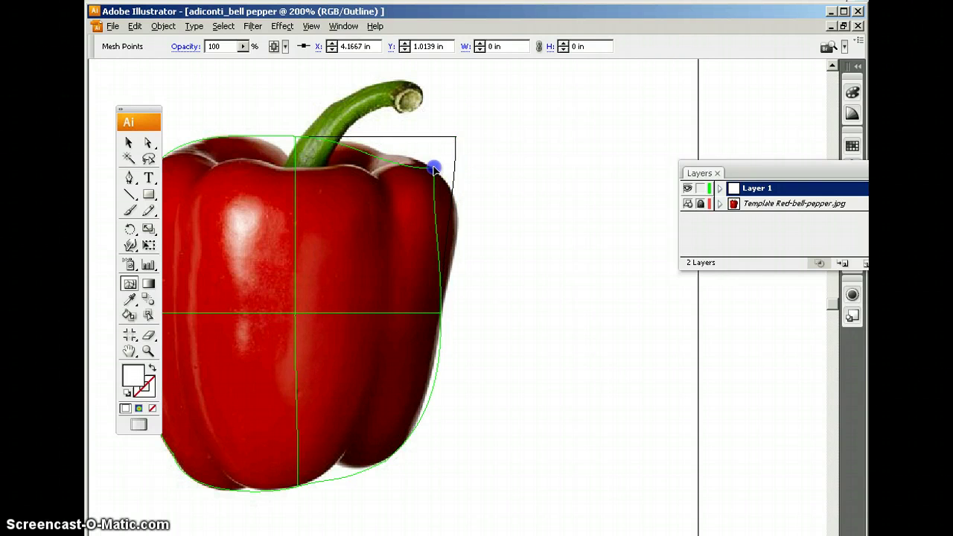
drag(436, 273, 479, 182)
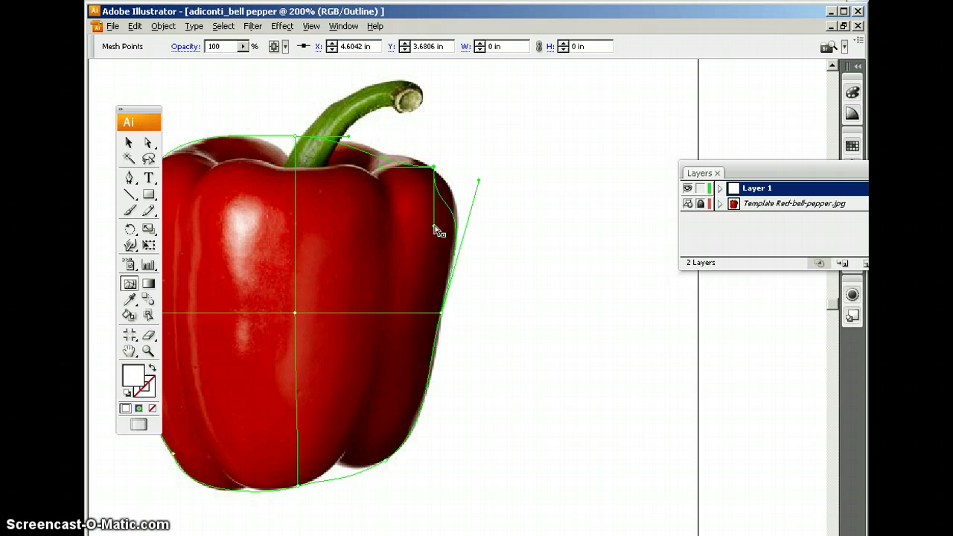
click(442, 314)
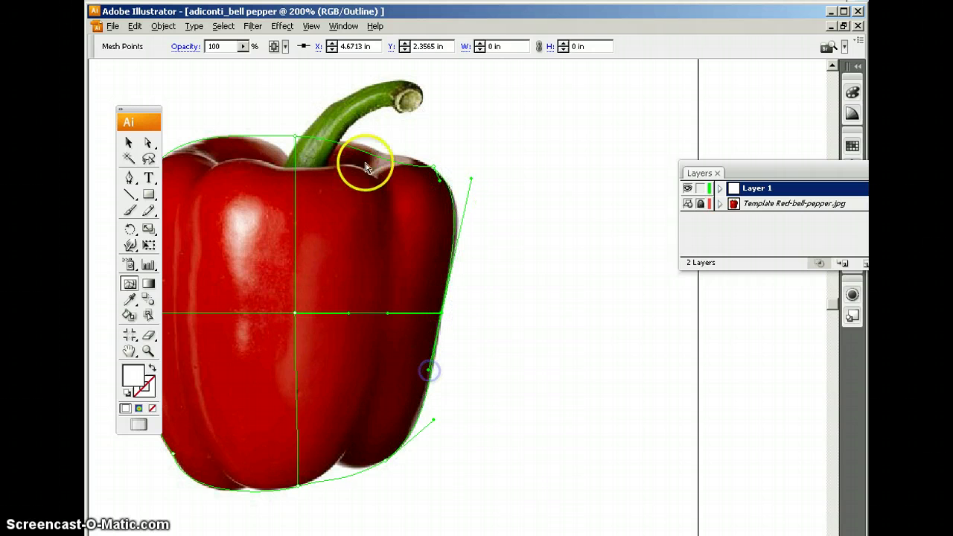
Step: Lower the top-middle mesh point to the base of the stem and bend the upper-edge handles over the lobes on both sides
click(295, 139)
drag(296, 140, 296, 162)
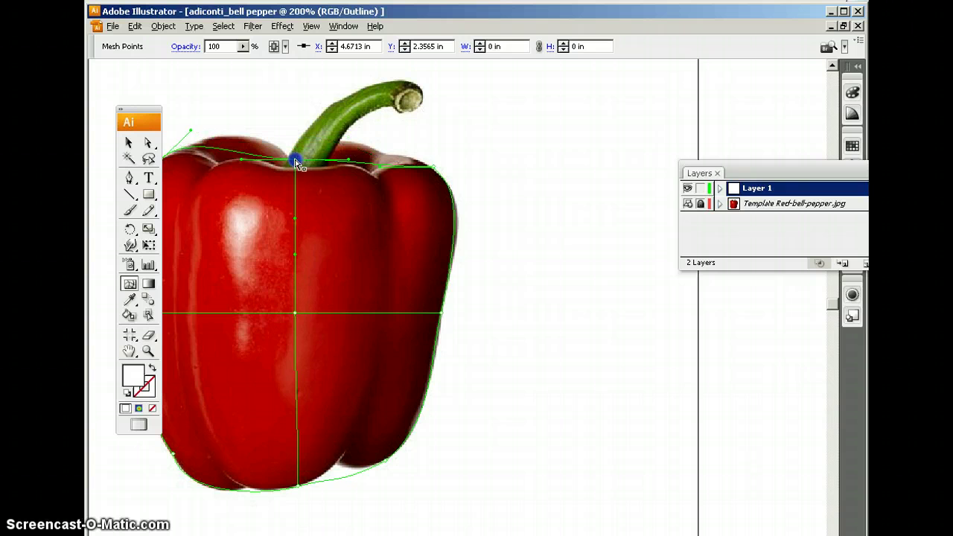
click(242, 167)
click(248, 153)
click(295, 160)
drag(242, 166, 258, 124)
click(308, 204)
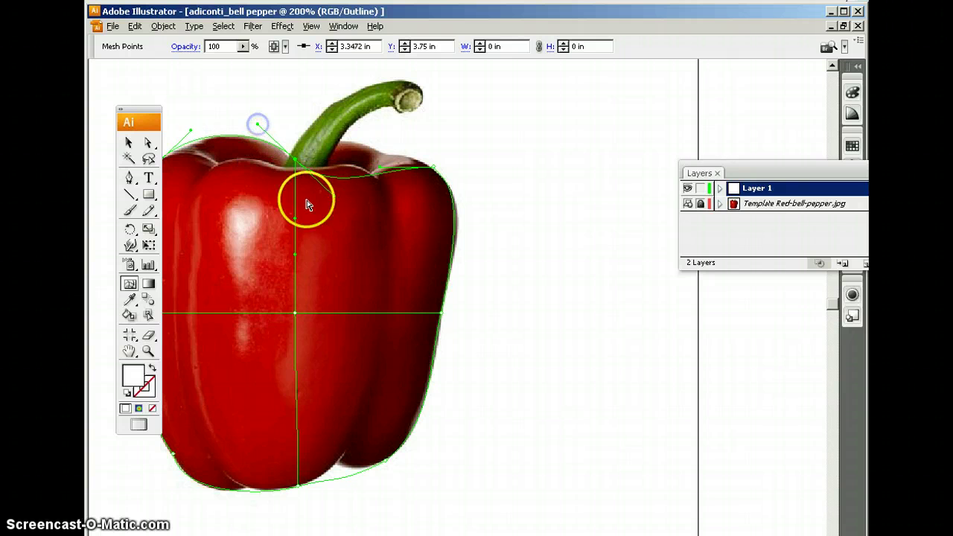
drag(308, 205, 297, 163)
click(376, 171)
drag(380, 173, 367, 156)
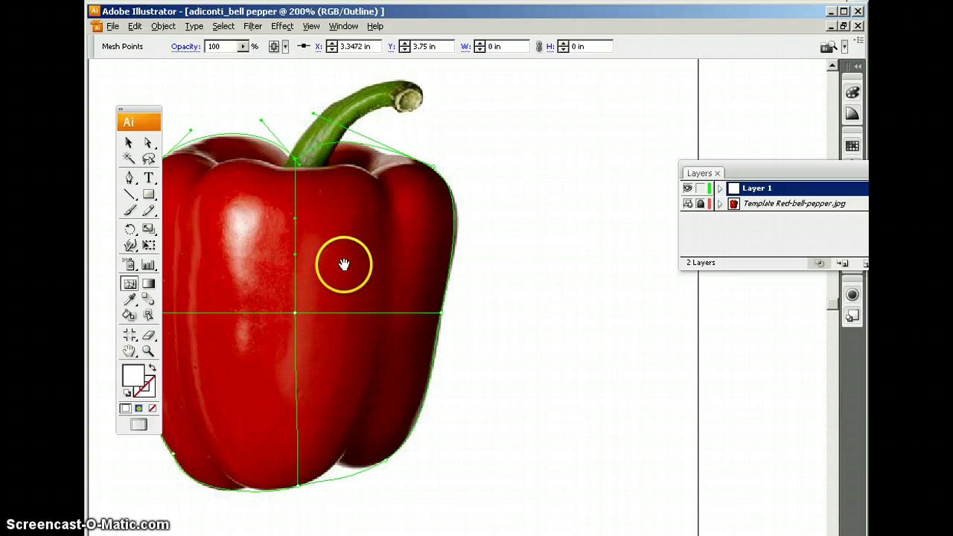
Step: Nudge the top-middle mesh point slightly down and to the right at the stem's base
drag(345, 263, 435, 242)
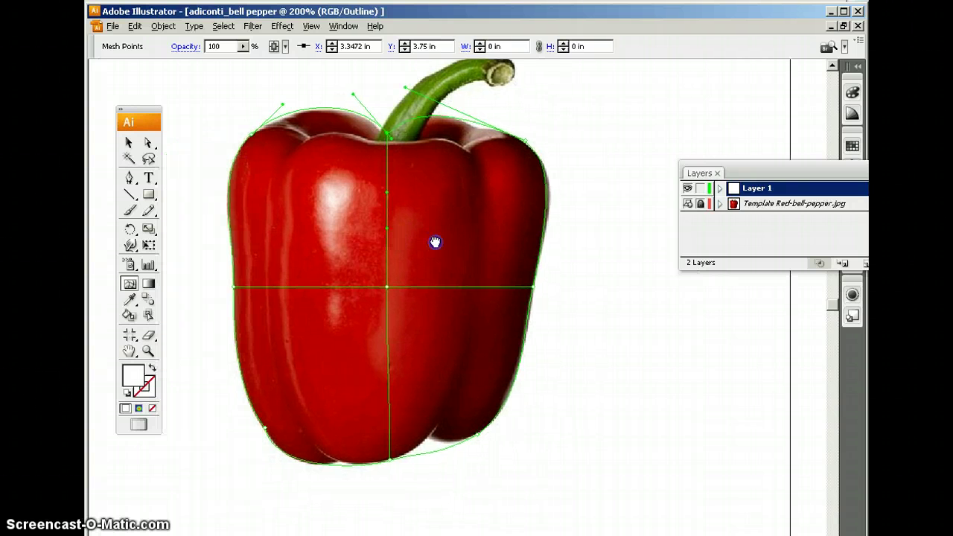
drag(388, 135, 389, 140)
click(388, 138)
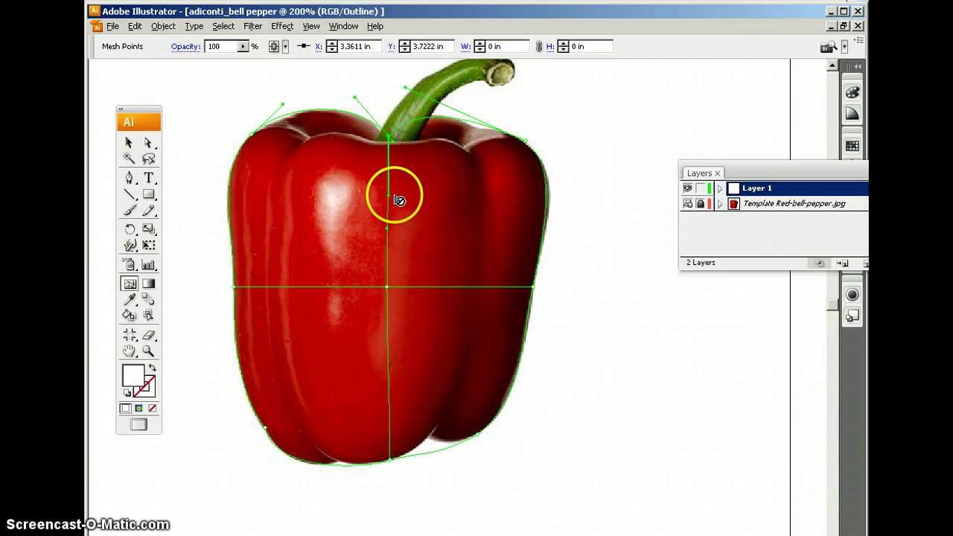
scroll(408, 219, up, 1)
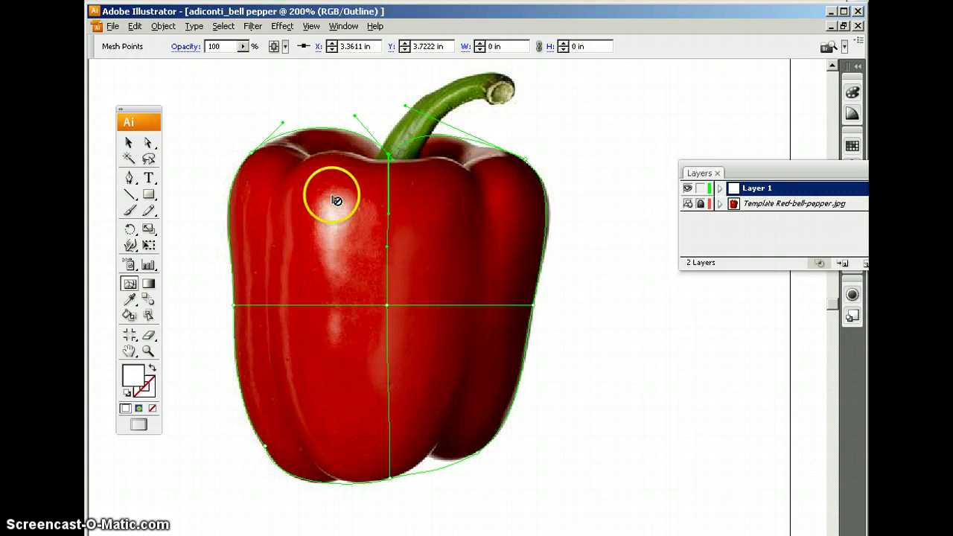
Step: Add a mesh column and a mesh row crossing at the pepper's main highlight and shift the new column's points slightly left onto the highlight
click(339, 306)
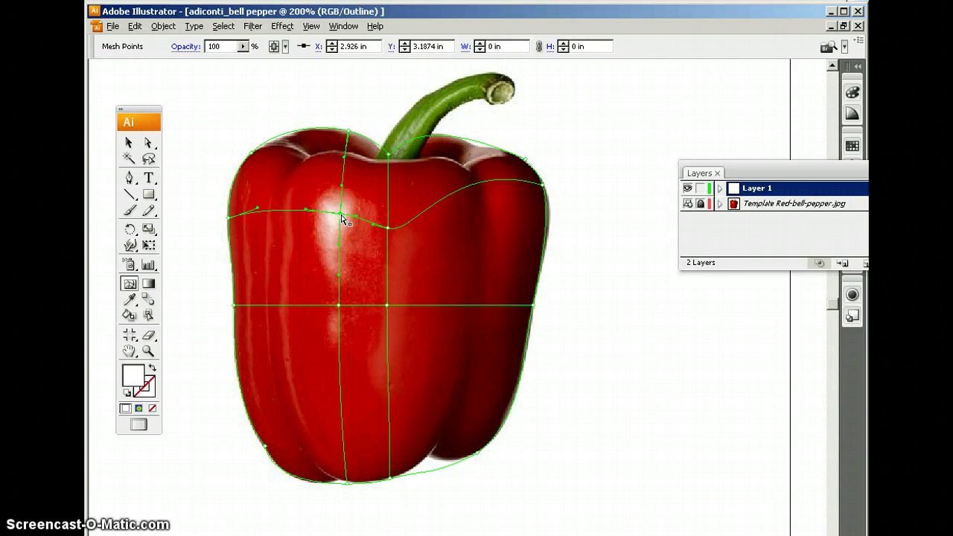
click(336, 219)
click(338, 306)
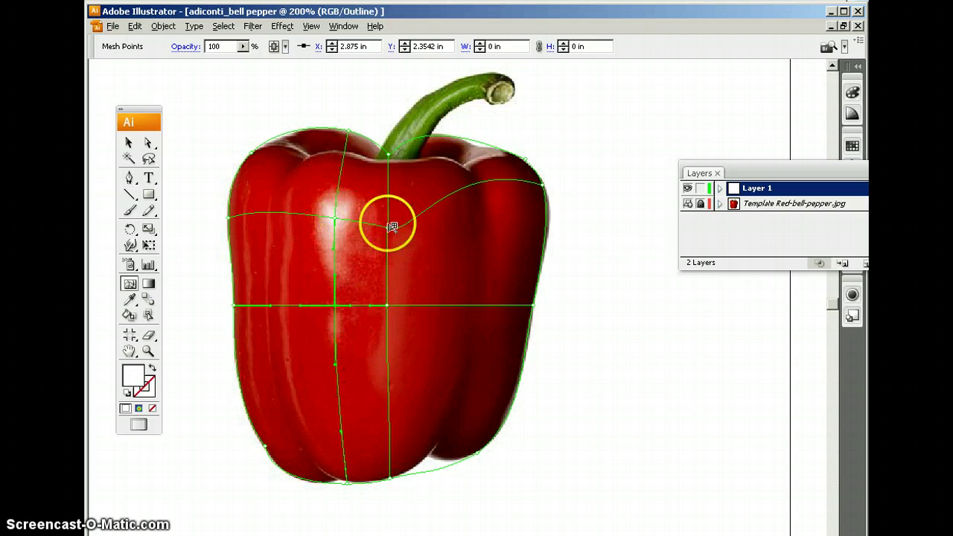
Step: Add mesh rows below the main highlight and across the upper shoulder, plus columns along the left lobes and right of the highlight
click(335, 290)
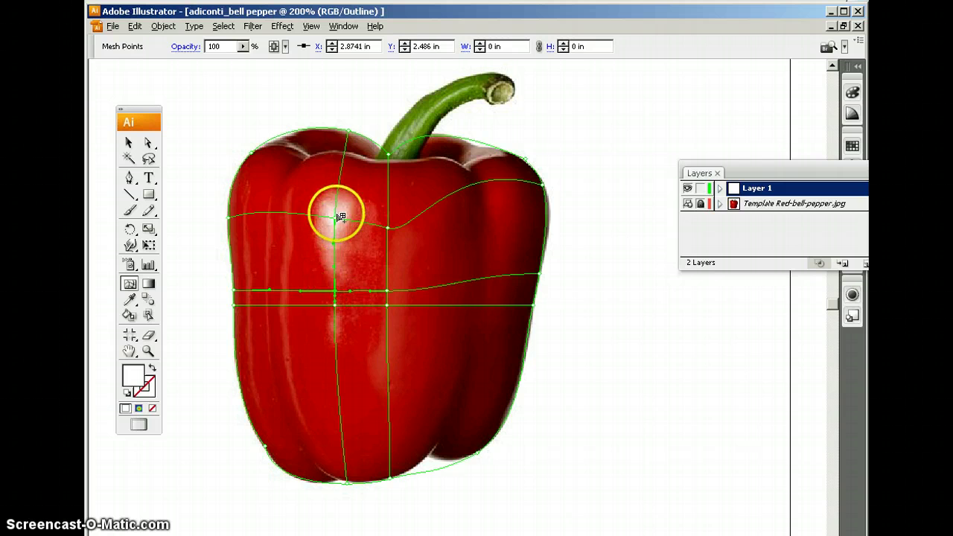
click(344, 171)
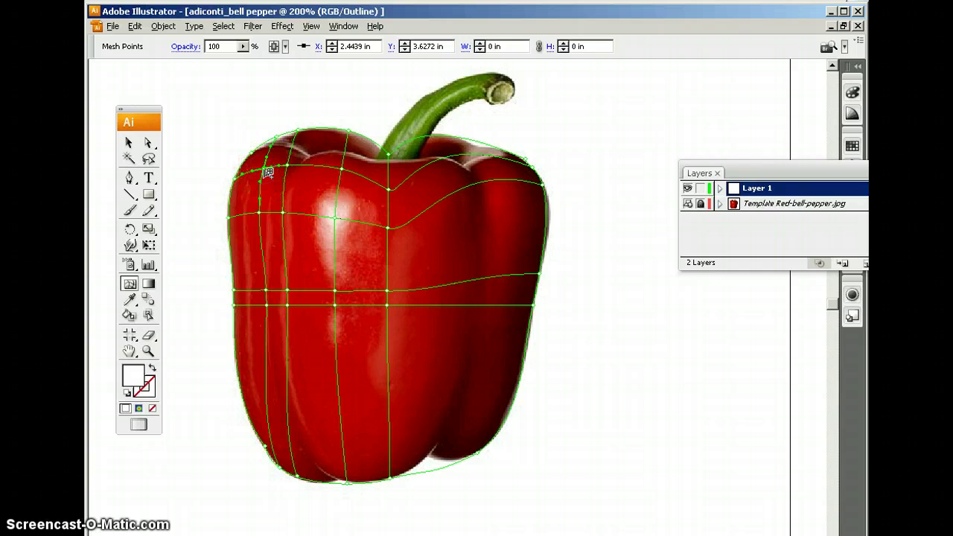
click(264, 168)
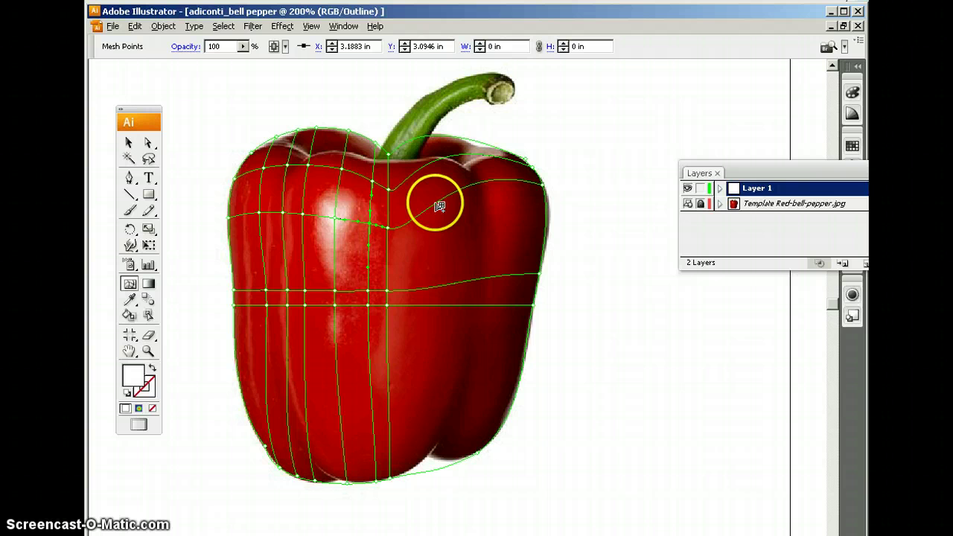
Step: Add a mesh column at the dark crease before the right lobe and pull its middle points left onto the crease
key(space)
drag(494, 206, 445, 227)
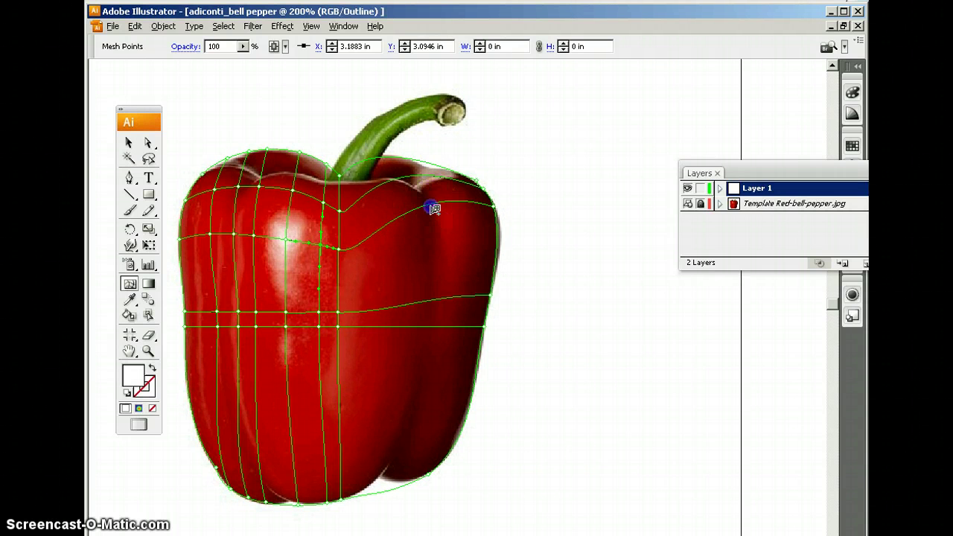
click(431, 206)
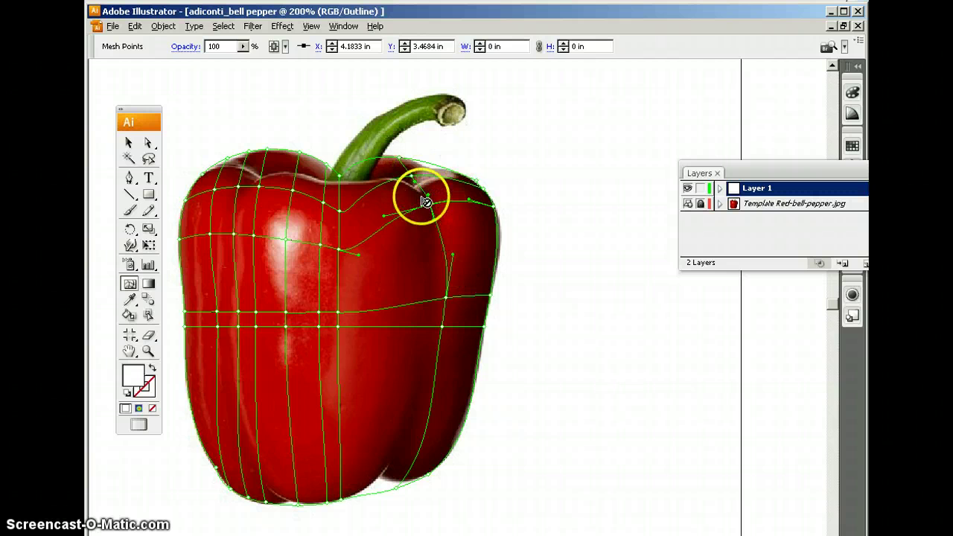
drag(443, 301, 435, 328)
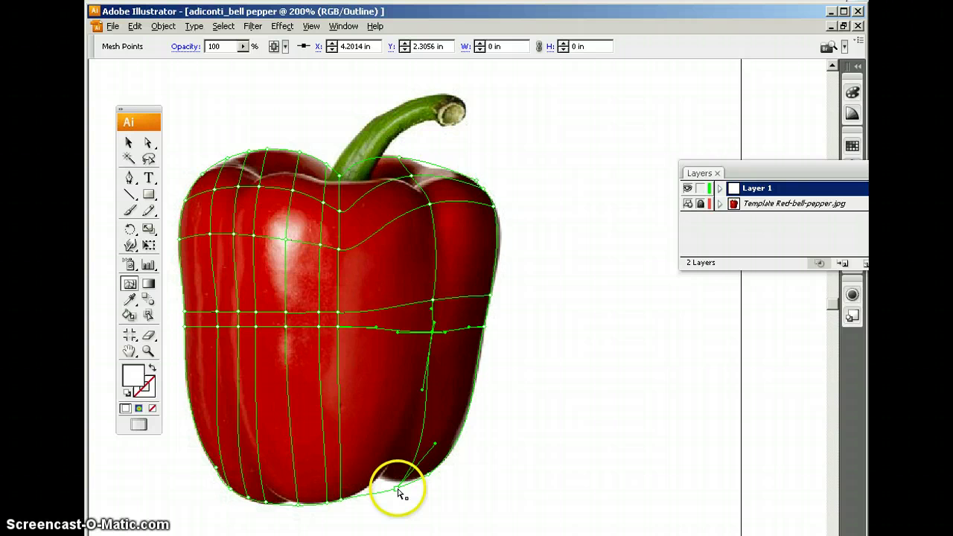
Step: Move the crease column's bottom point into the notch between the lobes and bend the adjacent handles along both lobe outlines
scroll(399, 495, up, 2)
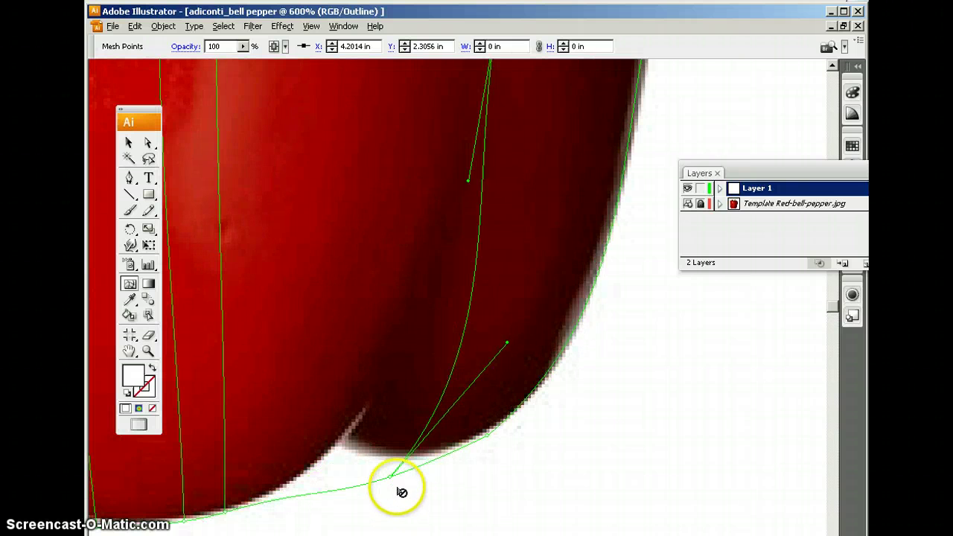
drag(392, 477, 347, 449)
click(374, 429)
drag(446, 454, 389, 472)
drag(282, 460, 292, 461)
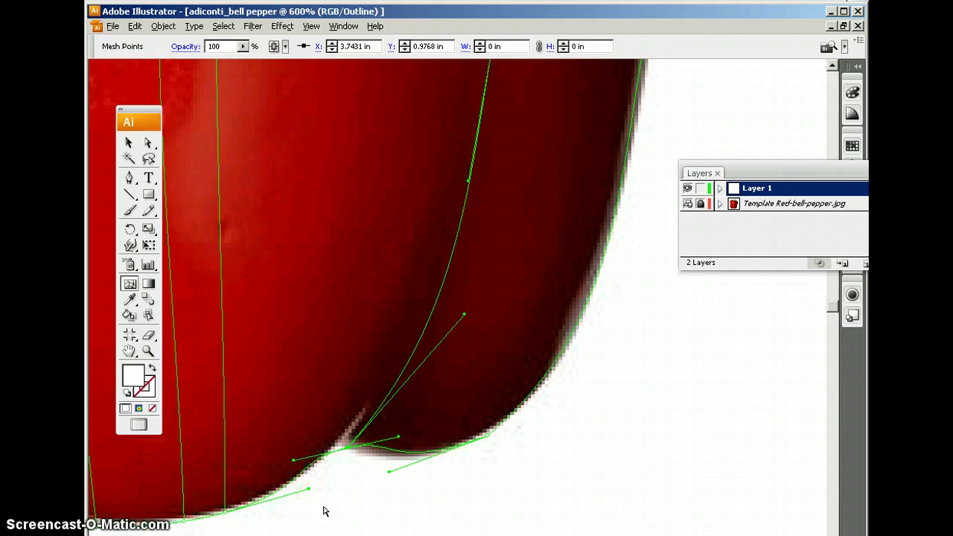
drag(470, 178, 499, 404)
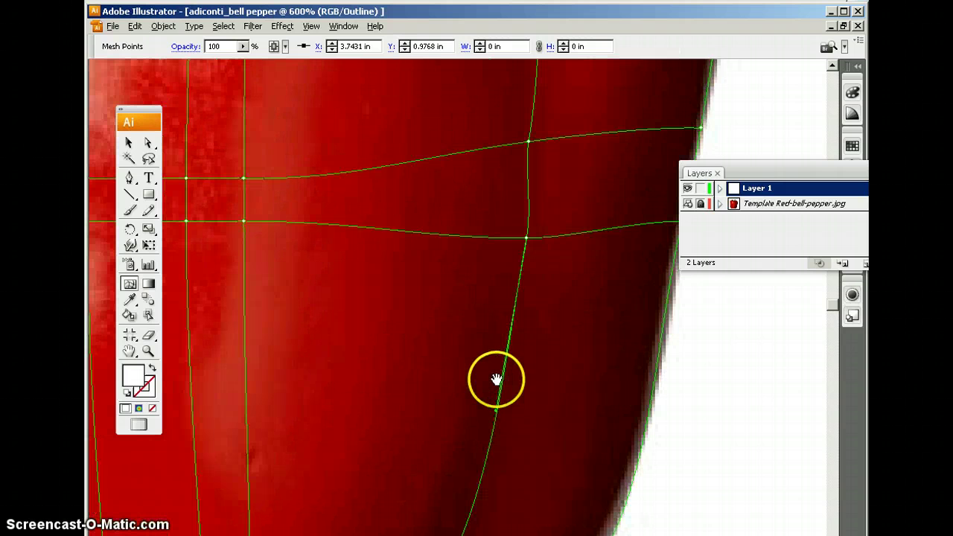
Step: Add one mesh column left of the crease and two more across the right lobe
scroll(496, 364, down, 2)
scroll(548, 289, down, 1)
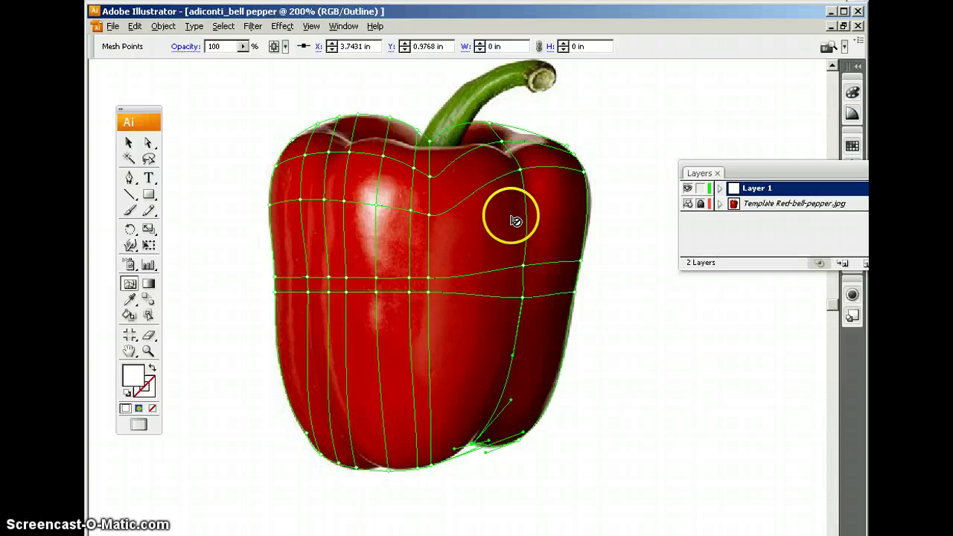
scroll(511, 213, up, 1)
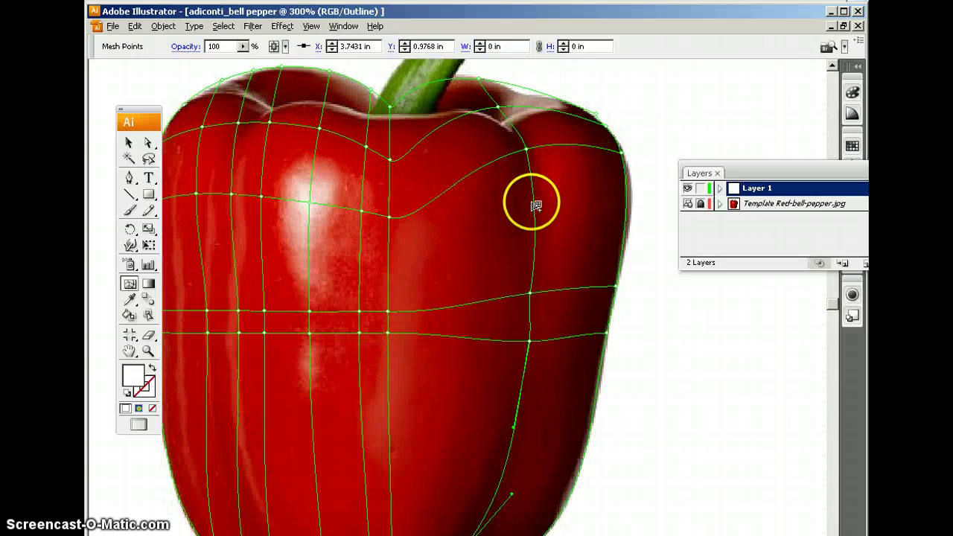
click(461, 183)
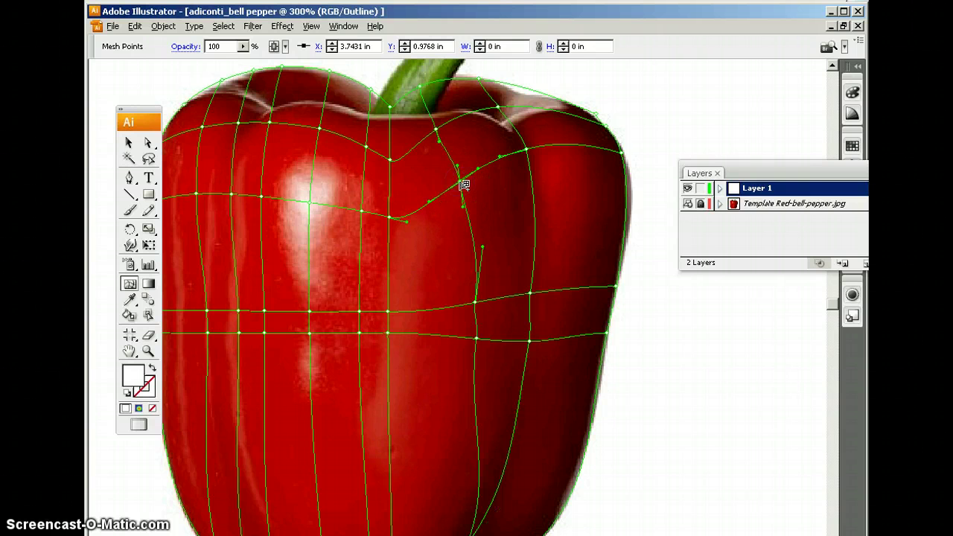
click(563, 146)
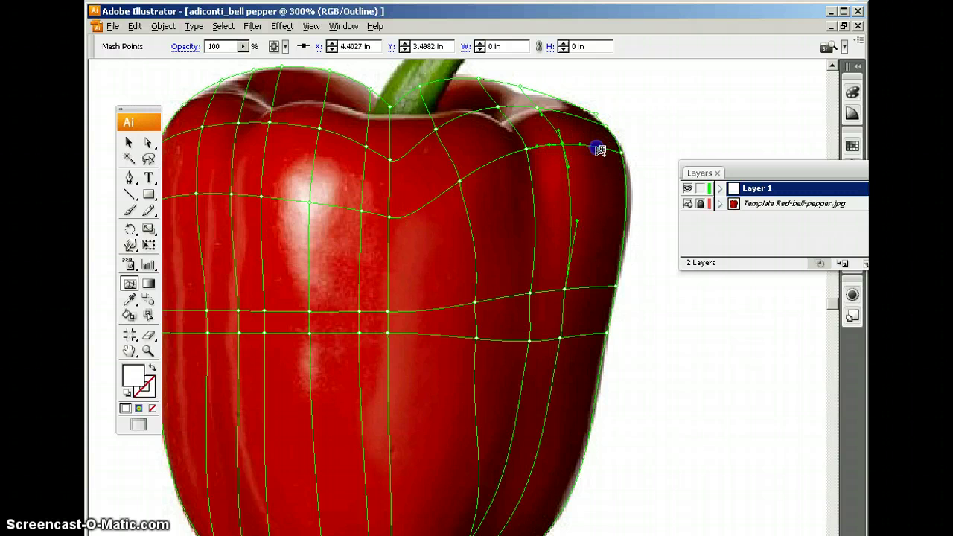
drag(566, 148, 593, 164)
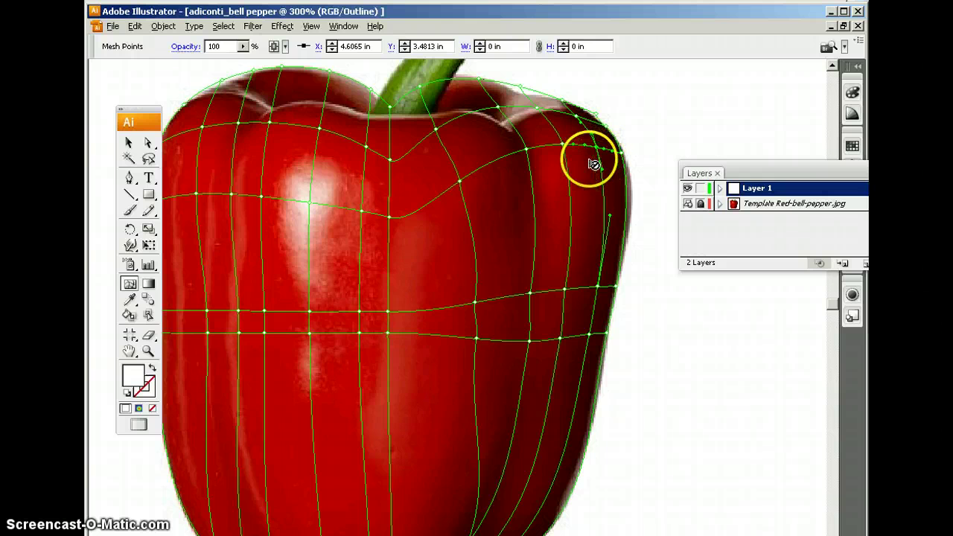
Step: Shift the middle points of the mesh column left of the crease slightly left to follow the pepper's shading
scroll(416, 204, down, 2)
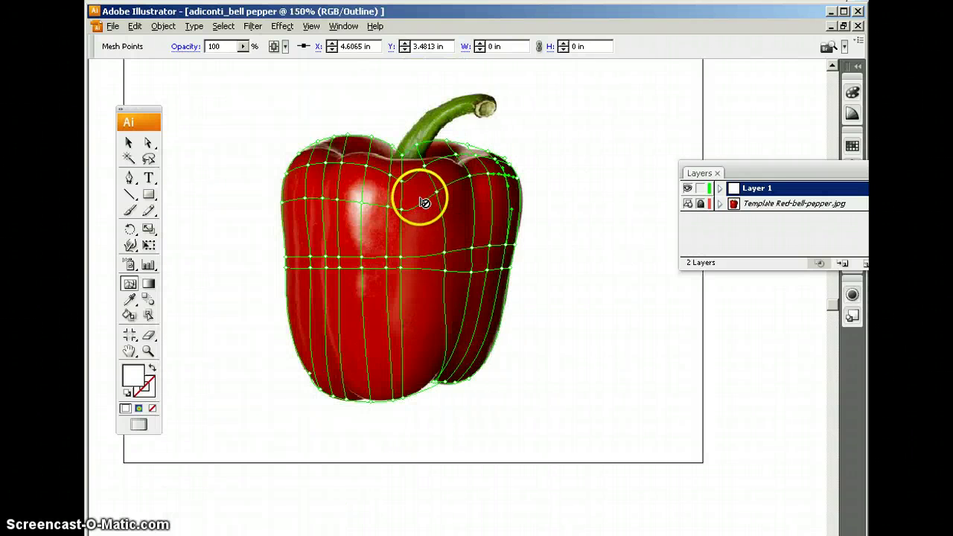
scroll(424, 202, up, 1)
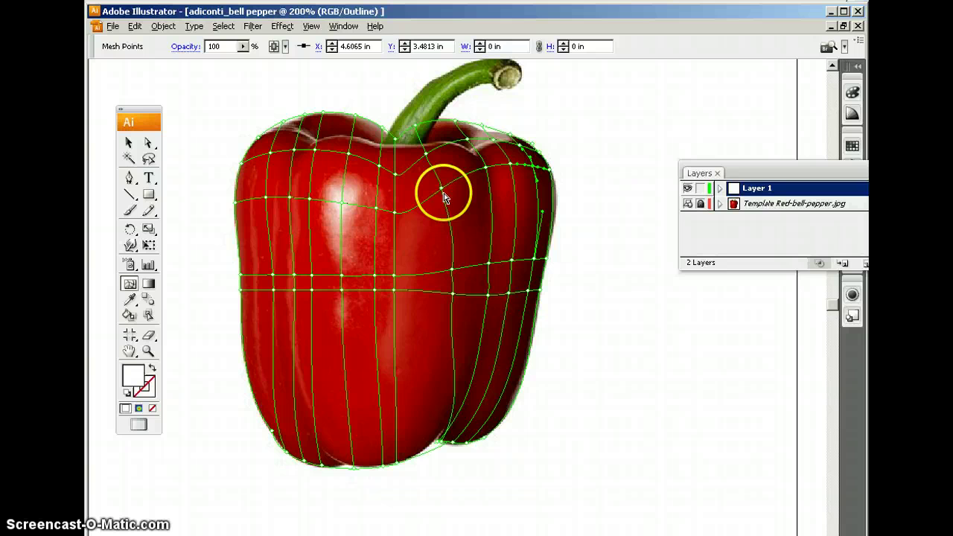
drag(443, 197, 428, 166)
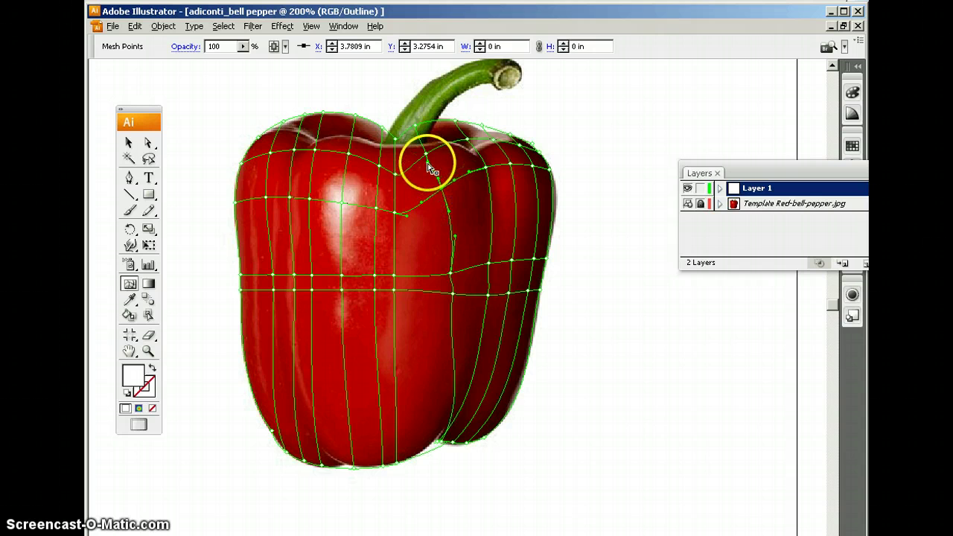
click(452, 276)
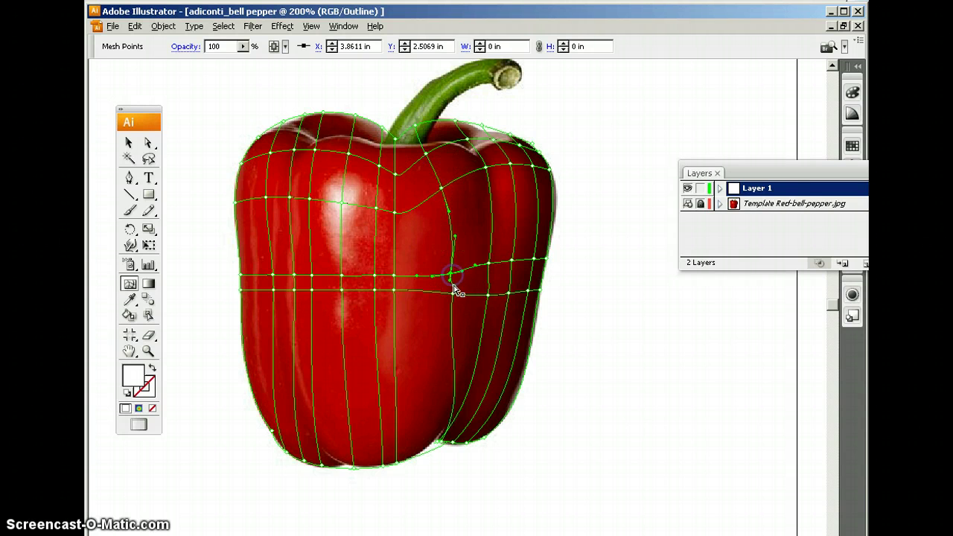
click(451, 294)
click(449, 296)
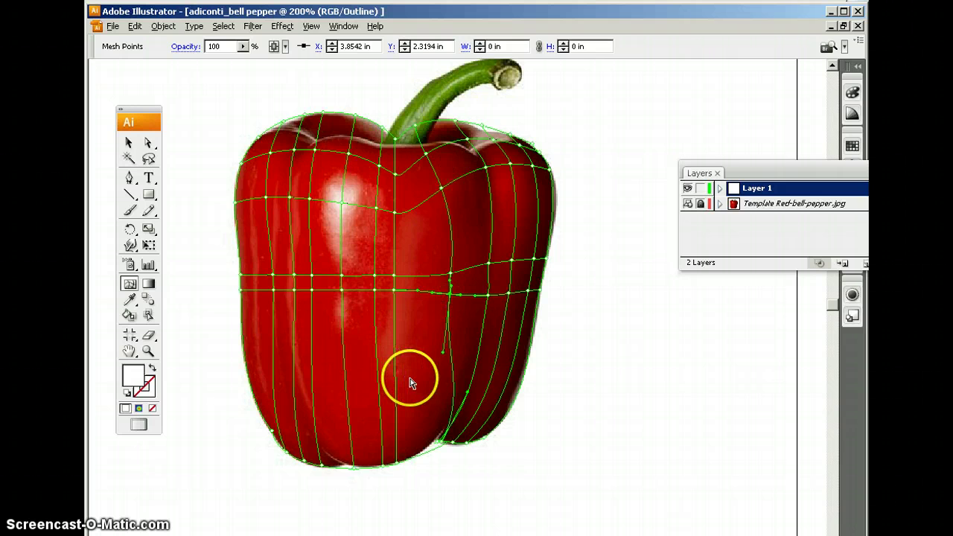
Step: Add mesh rows below the pepper's middle and along its top edge, and adjust the mesh point beside the bottom notch
scroll(231, 440, down, 2)
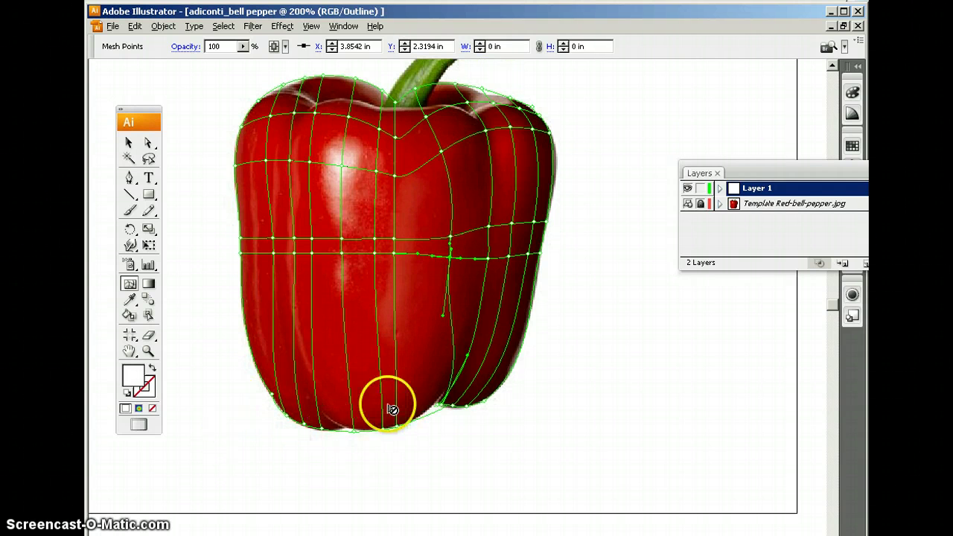
scroll(388, 403, up, 1)
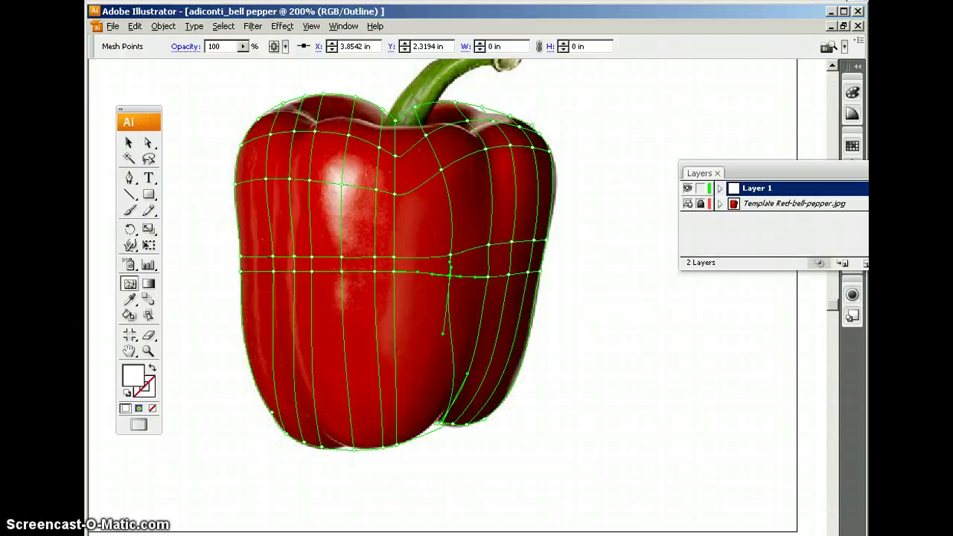
ctrl+alt+click(522, 381)
scroll(554, 397, up, 1)
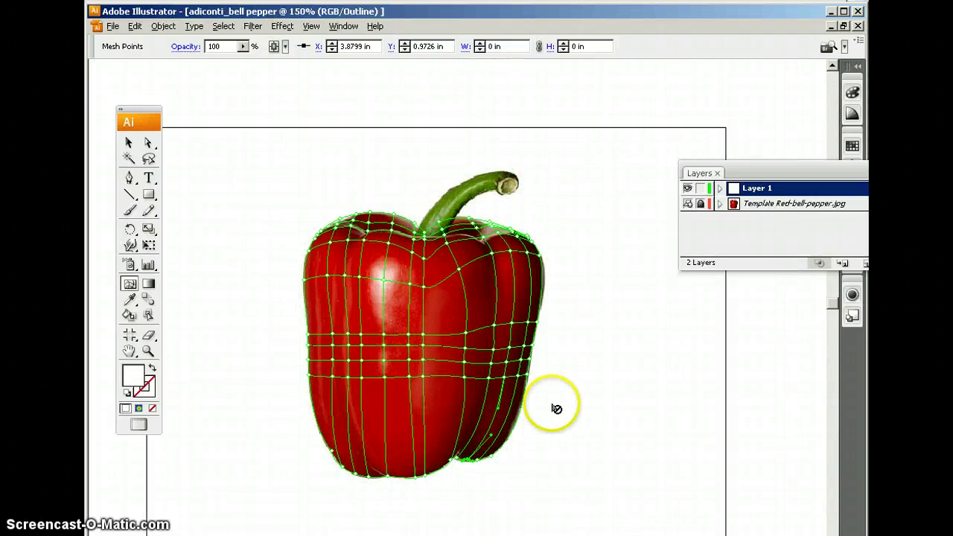
scroll(554, 407, up, 1)
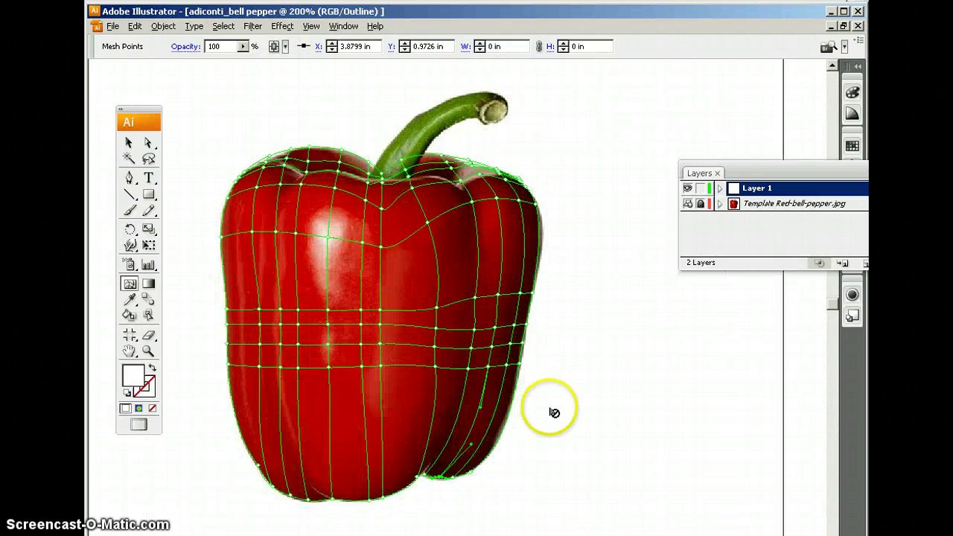
Step: Add a mesh column on each side of the column running through the main highlight
drag(338, 360, 336, 362)
ctrl+click(340, 366)
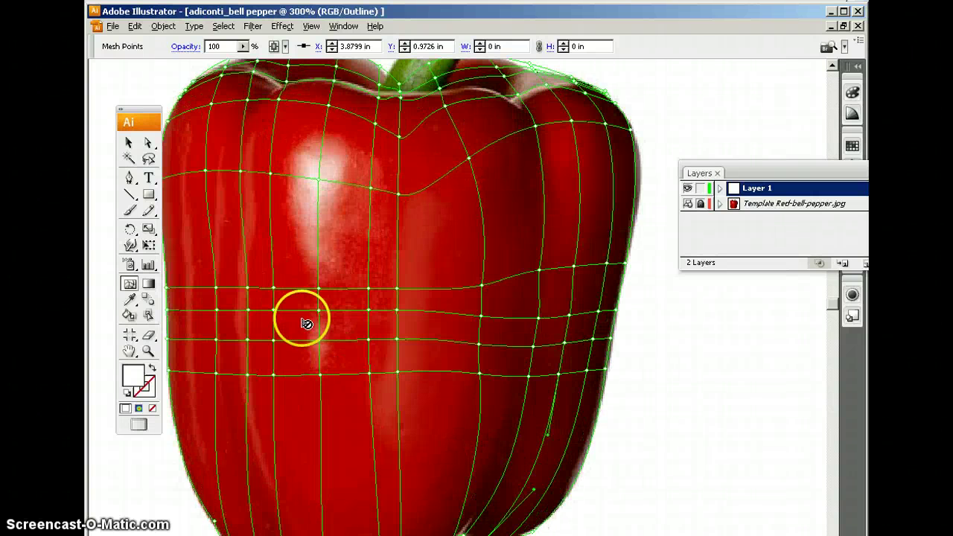
click(297, 311)
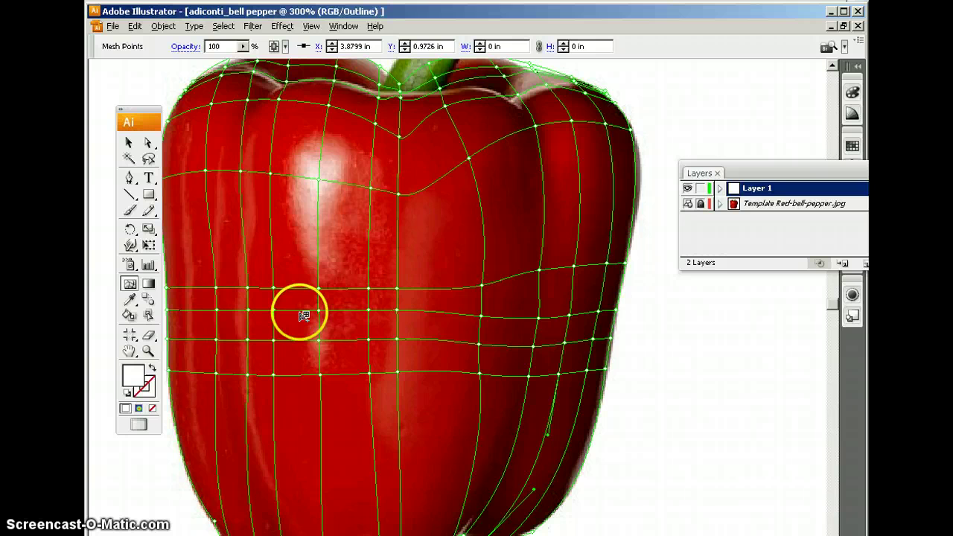
click(344, 311)
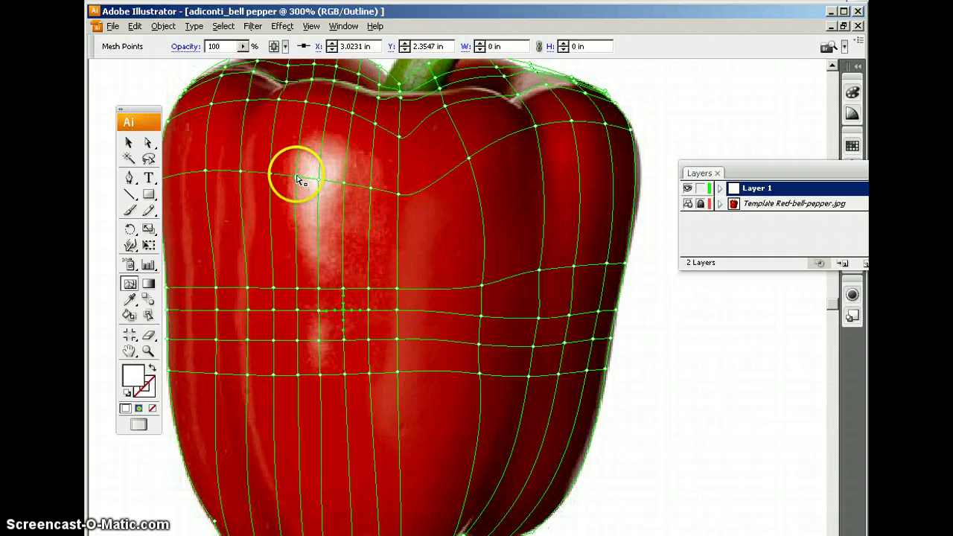
Step: Spread the two new columns' points outward to the main highlight's edges and move the left column's upper point to match
drag(297, 182, 351, 186)
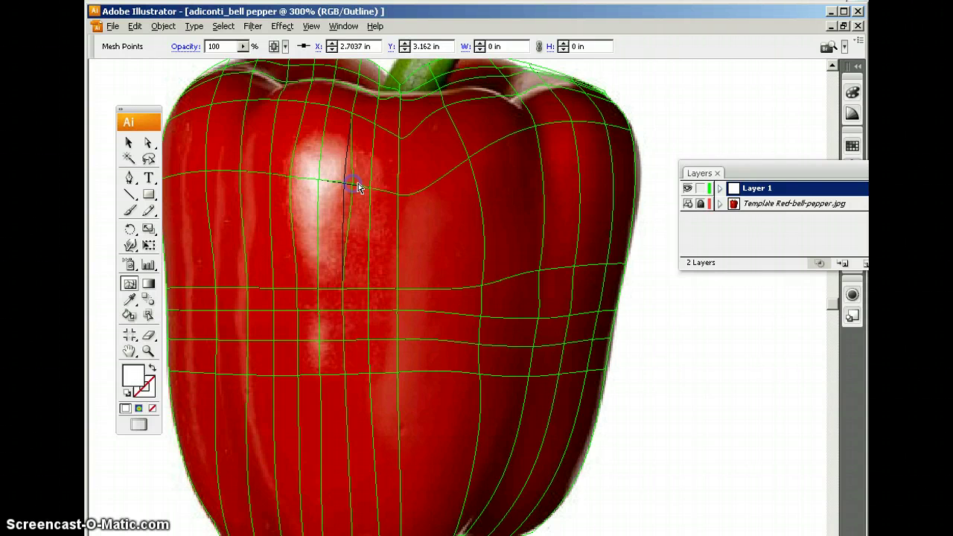
click(303, 104)
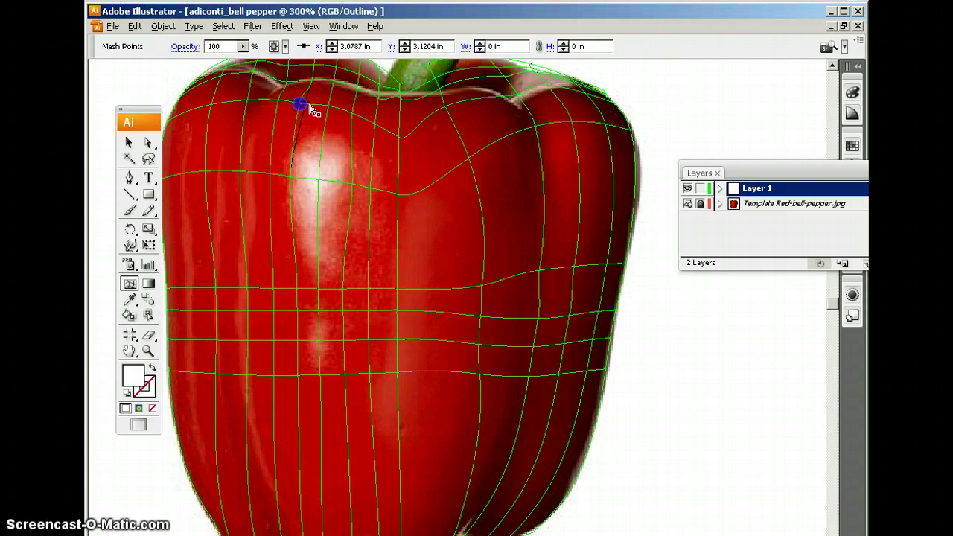
mouse_move(301, 105)
mouse_down()
mouse_move(357, 115)
mouse_move(300, 107)
mouse_up()
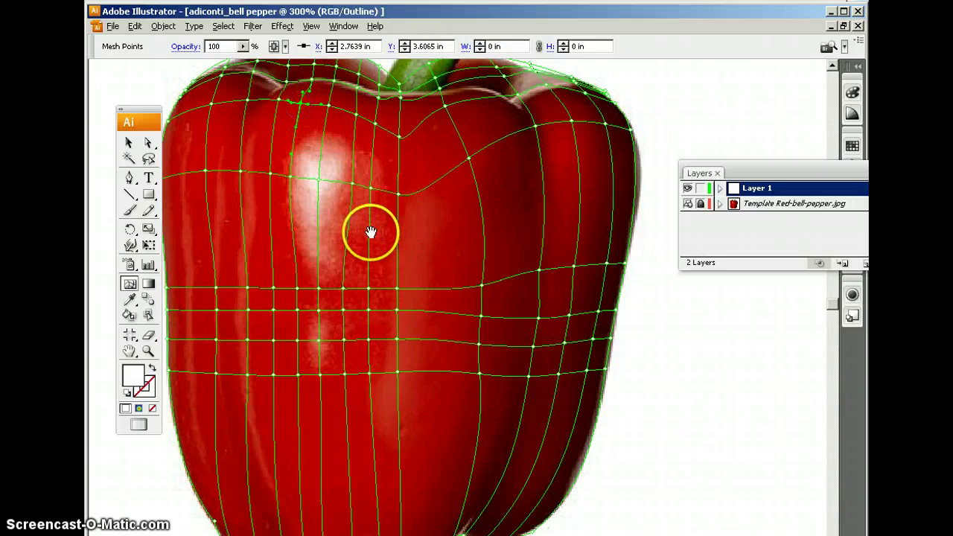
Step: Select the entire mesh, fill it with a red sampled from the pepper photo using the Eyedropper, and switch to Preview mode
drag(373, 230, 402, 208)
scroll(434, 192, down, 2)
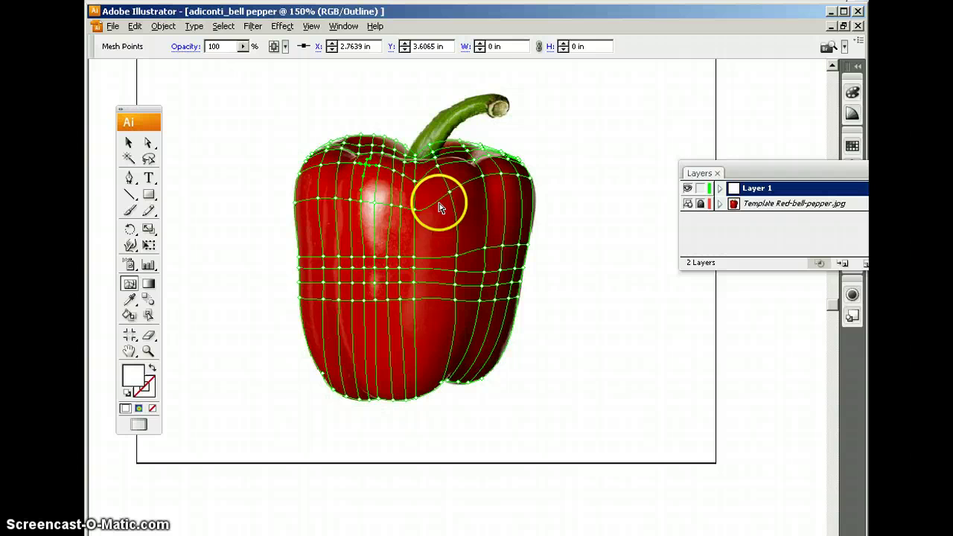
key(ctrl+a)
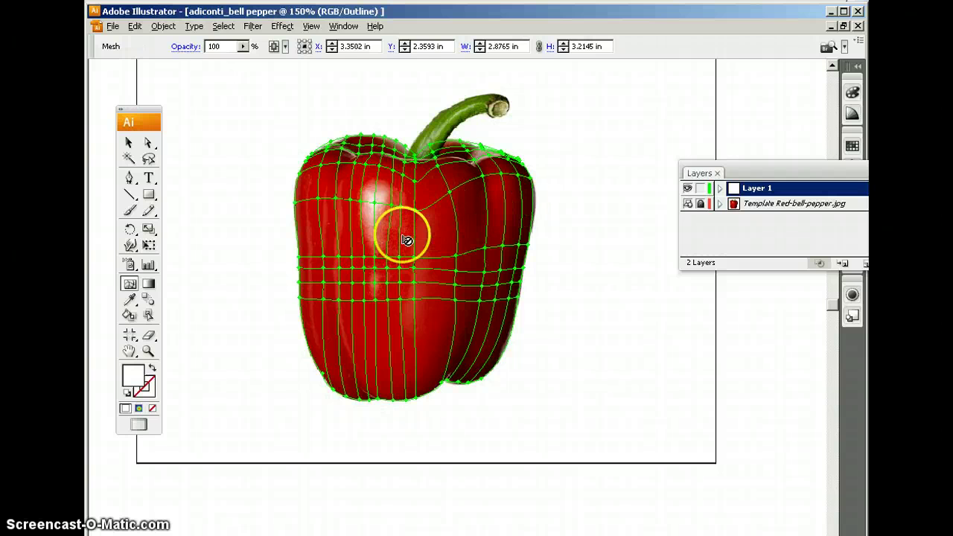
click(130, 299)
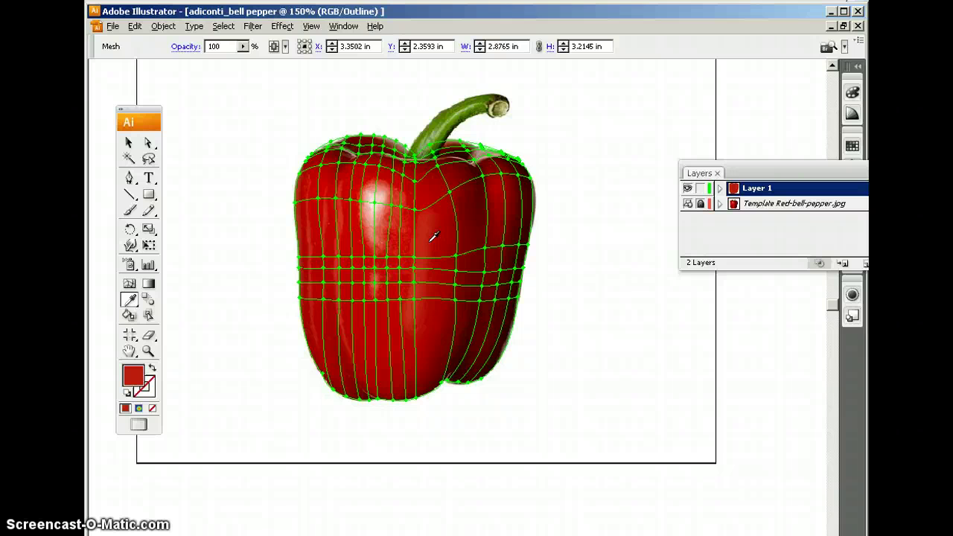
key(ctrl+y)
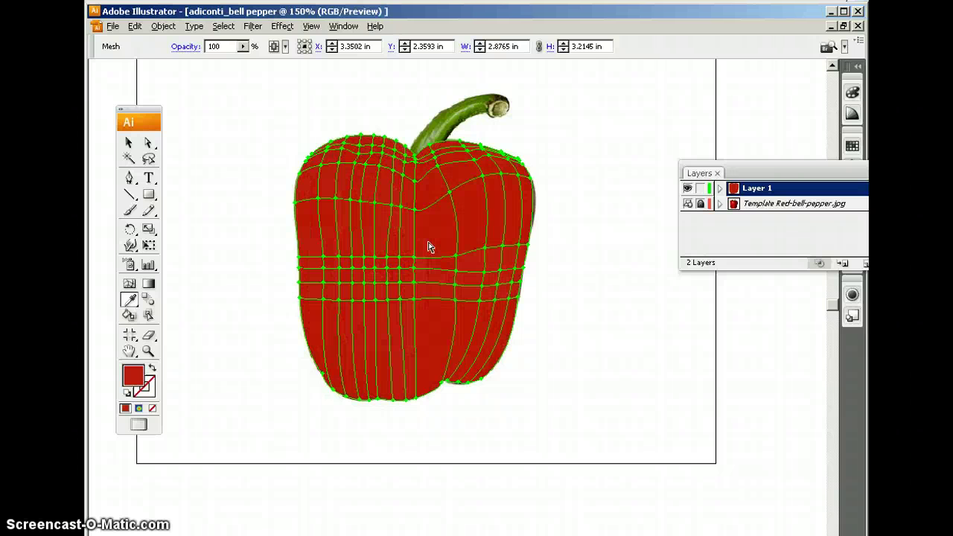
Step: Switch to Outline mode and colour the mesh point at the left end of the pepper's top rim with a sampled dark red
key(ctrl+y)
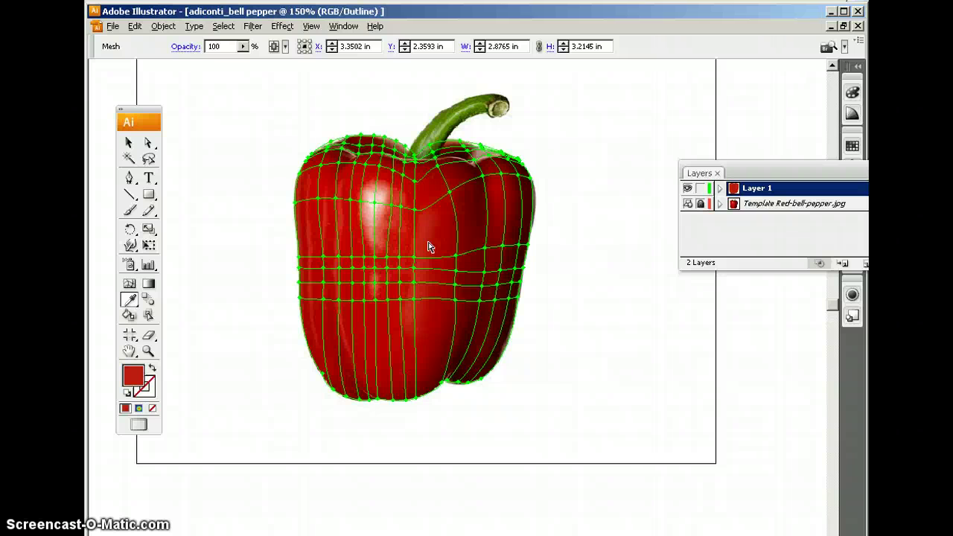
scroll(285, 354, up, 1)
drag(440, 220, 385, 262)
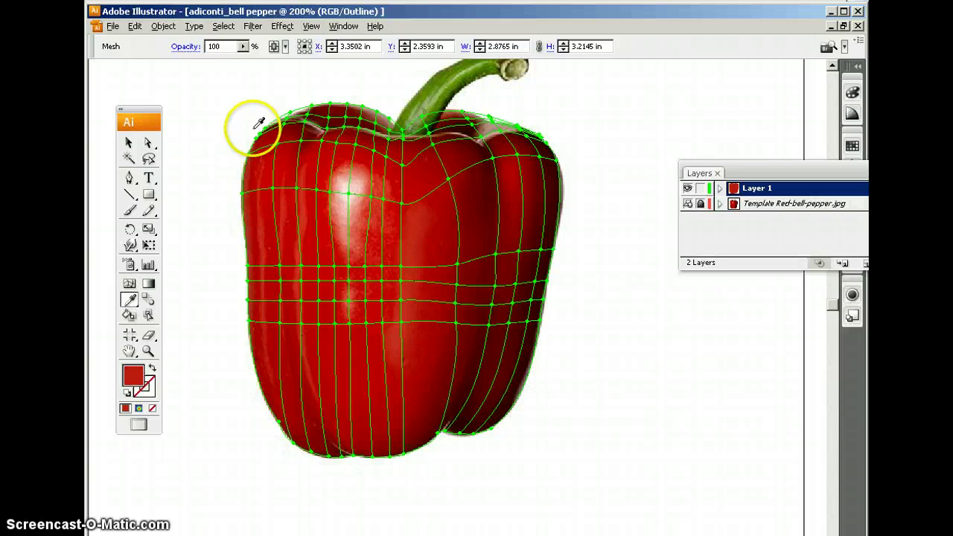
ctrl+click(312, 107)
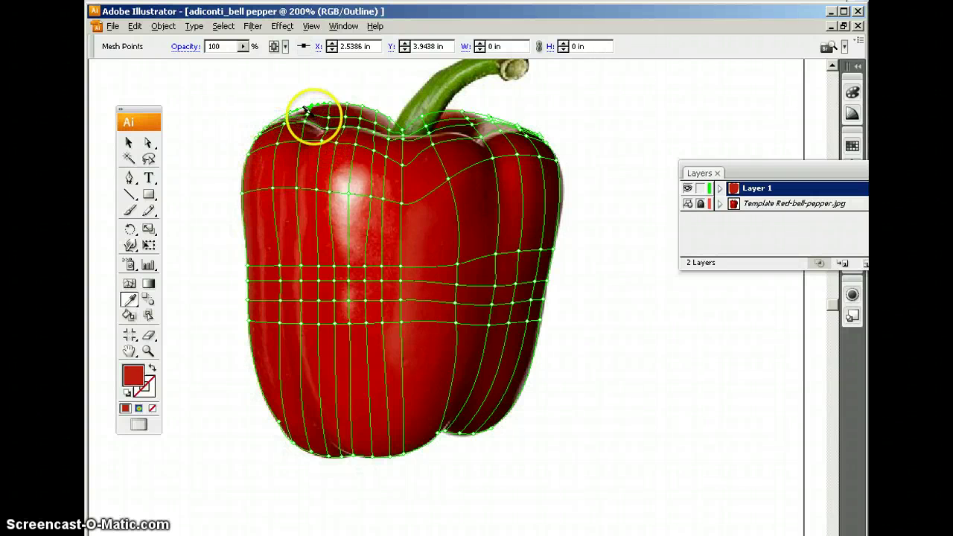
scroll(312, 112, up, 2)
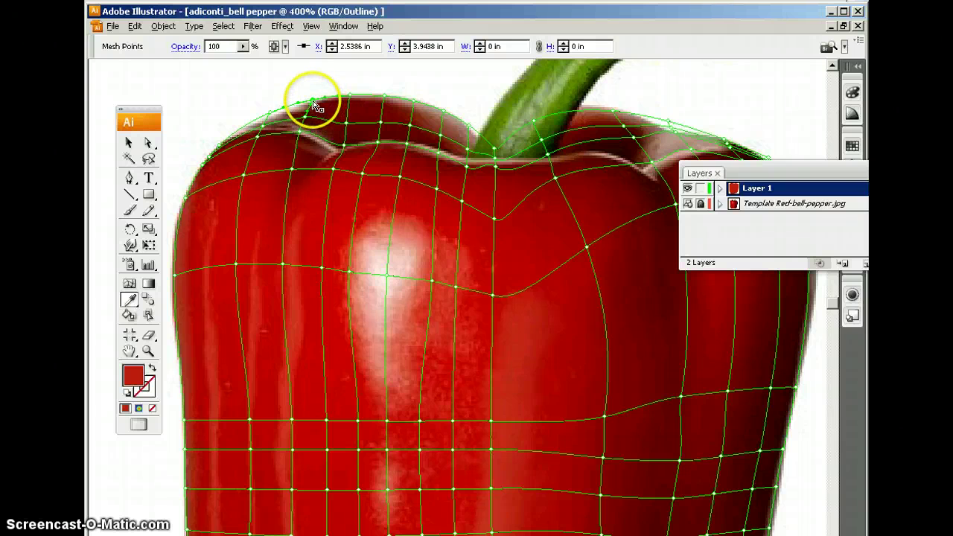
click(313, 103)
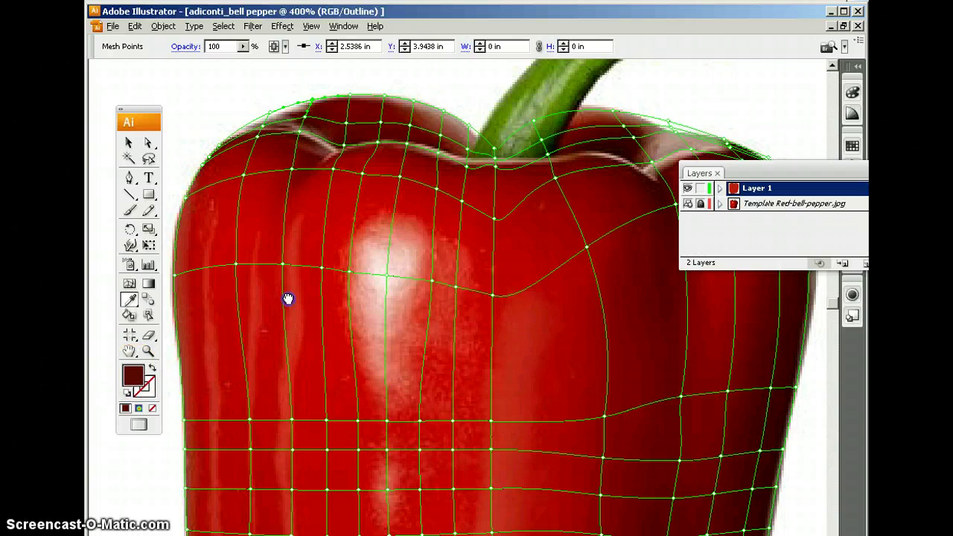
Step: Colour the next mesh point down the pepper's upper-left edge with a dark red sampled from the photo using the Eyedropper
drag(287, 298, 321, 278)
scroll(360, 153, down, 1)
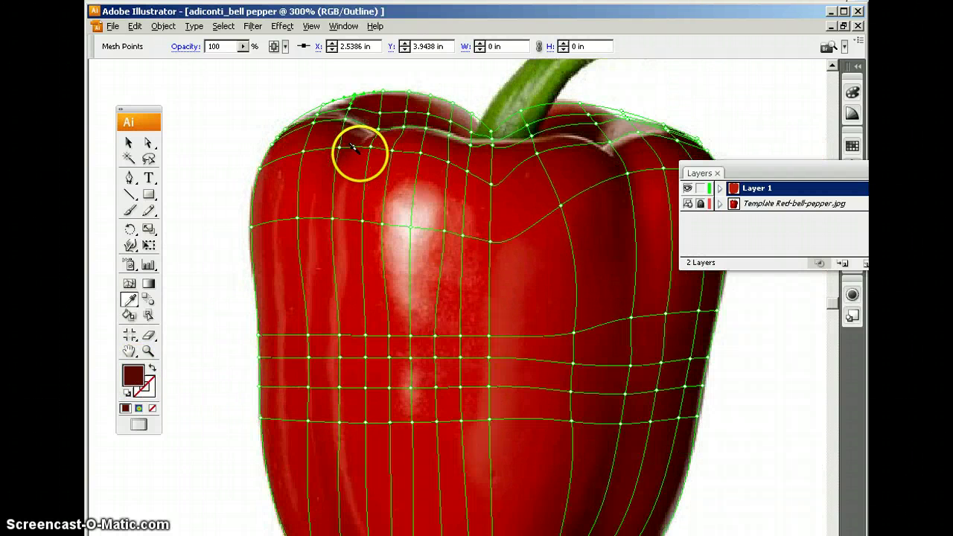
drag(383, 116, 373, 131)
click(316, 115)
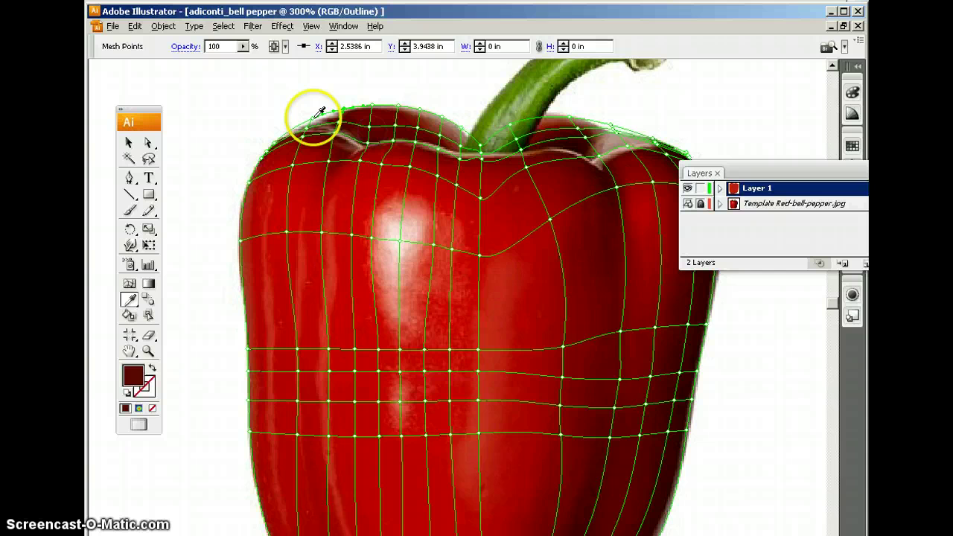
click(319, 112)
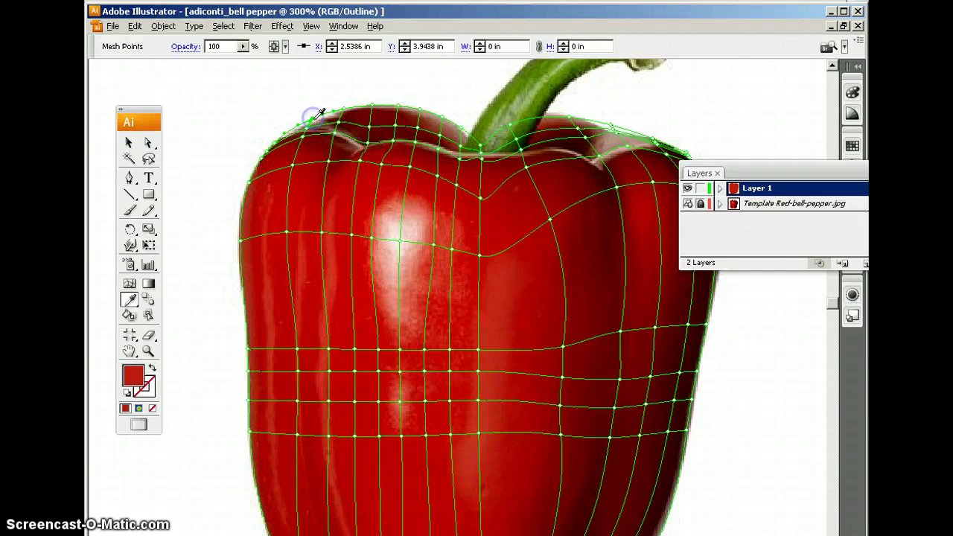
Step: Colour the two mesh points on the pepper's upper-left shoulder with reds sampled from the photo beside them
click(274, 144)
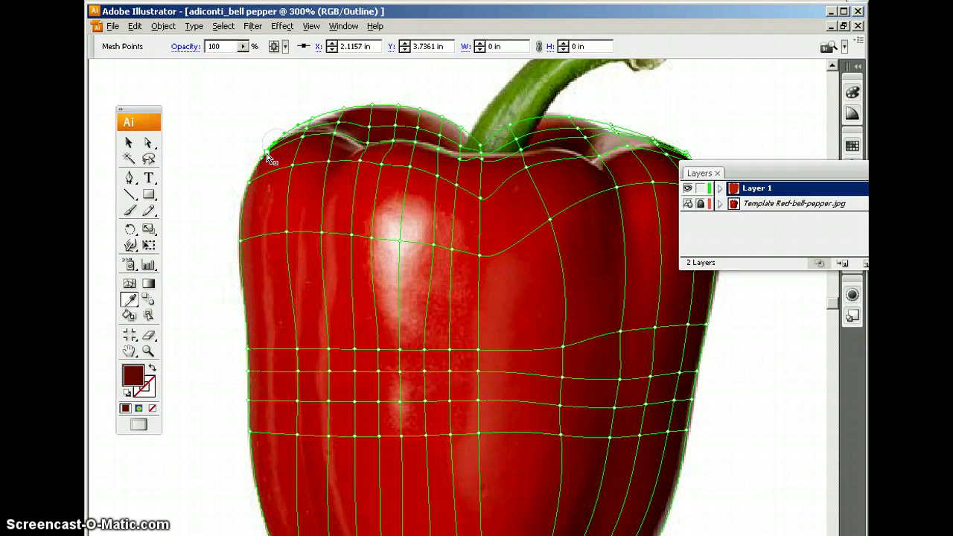
click(261, 160)
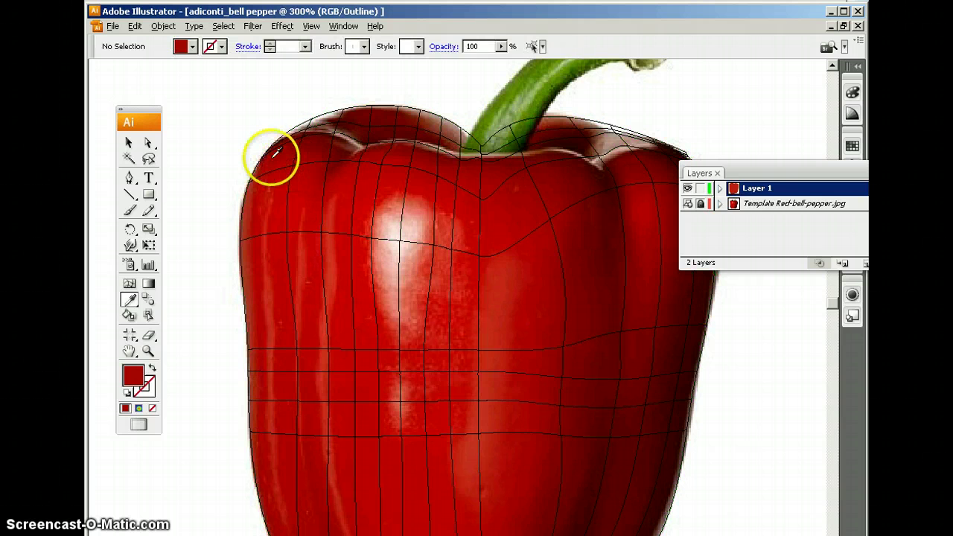
click(268, 156)
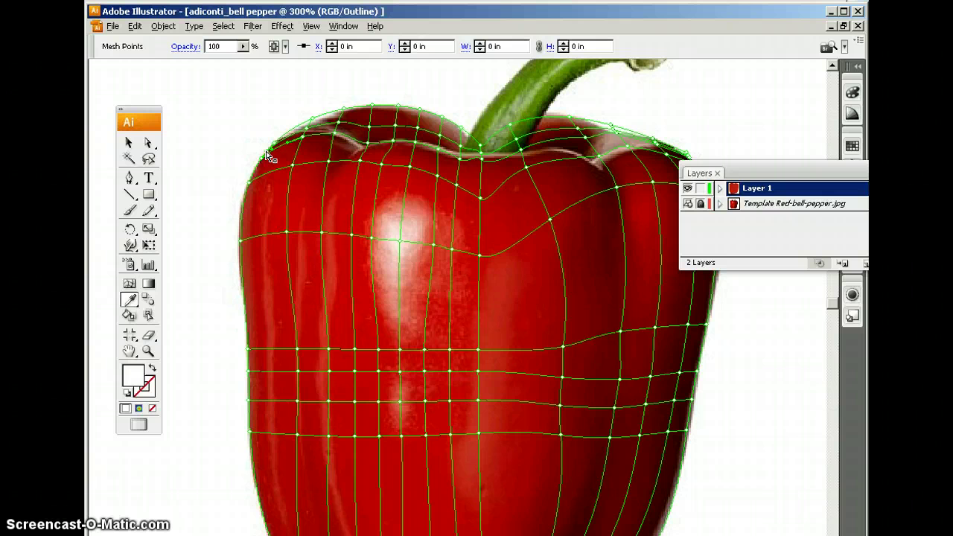
click(275, 147)
click(274, 143)
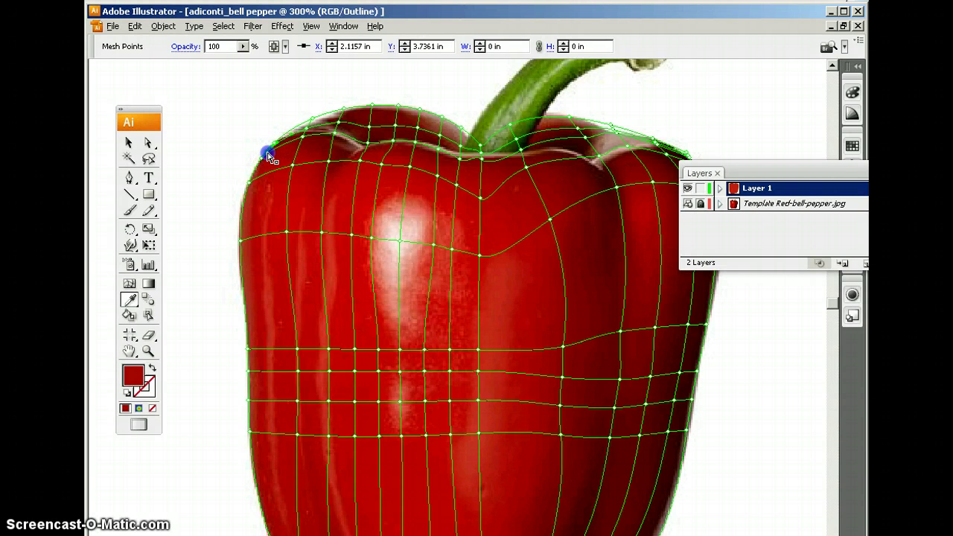
ctrl+click(262, 158)
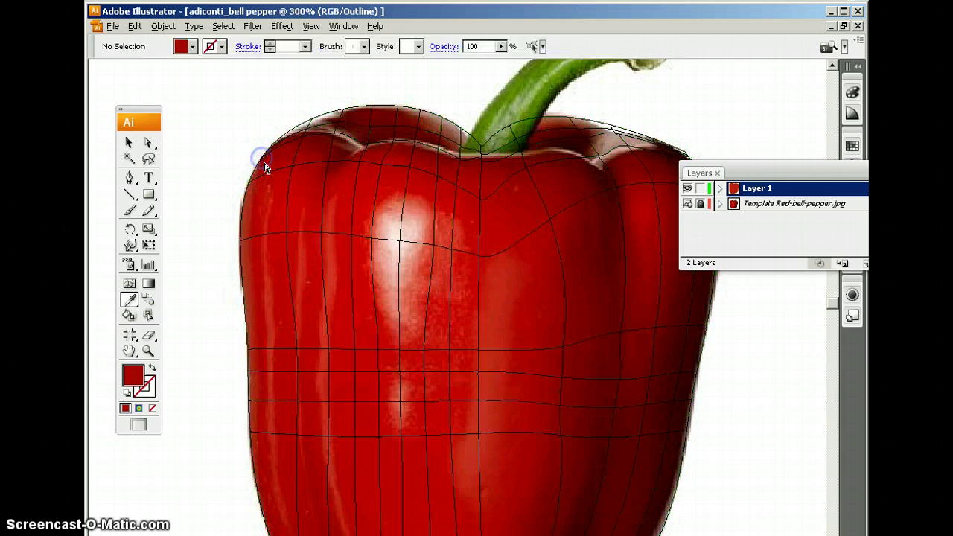
ctrl+click(261, 159)
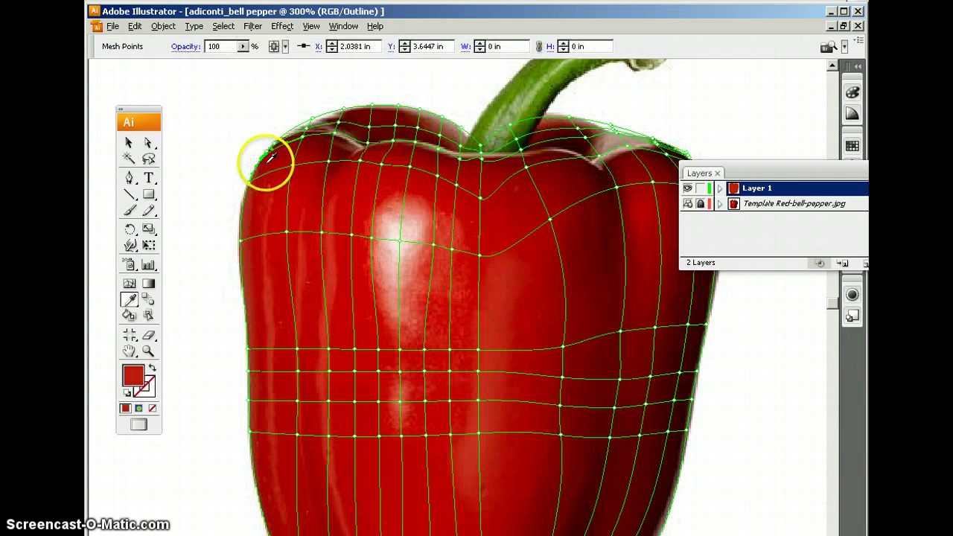
click(264, 164)
Step: Colour the mesh points down the pepper's left edge, from below the shoulder to the first middle row, with sampled reds
ctrl+click(249, 183)
click(241, 242)
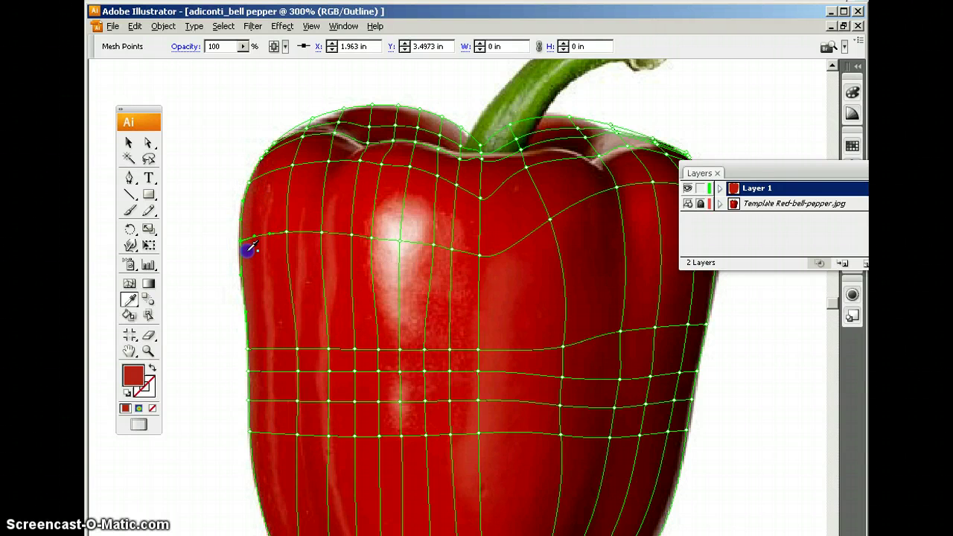
scroll(253, 246, down, 3)
click(250, 277)
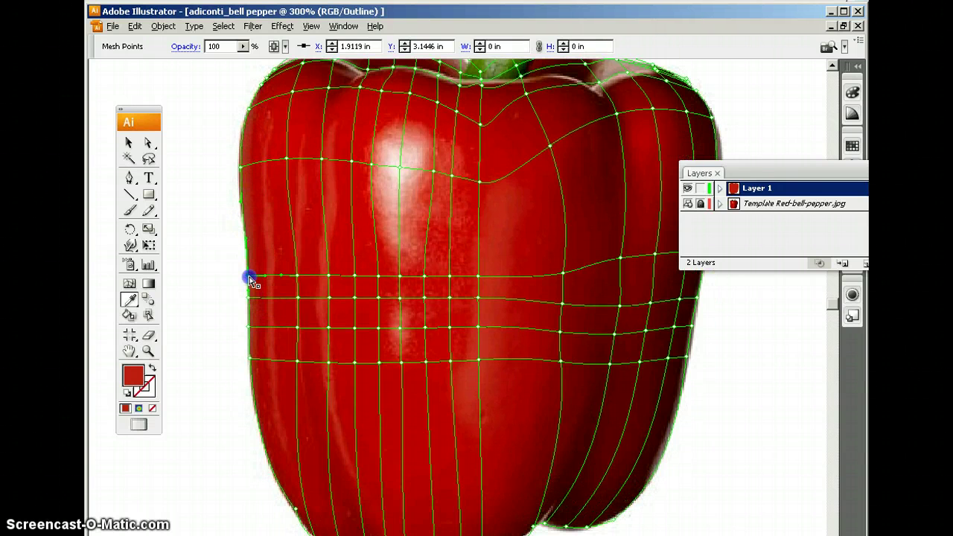
Step: Colour the left-edge mesh points of the remaining middle rows with reds sampled from the photo next to each point
scroll(268, 258, down, 2)
click(250, 247)
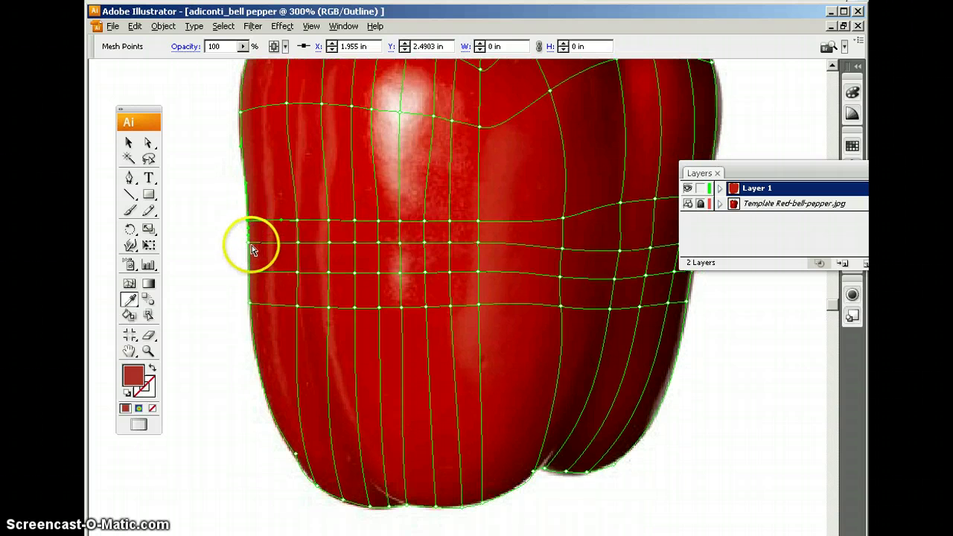
click(251, 244)
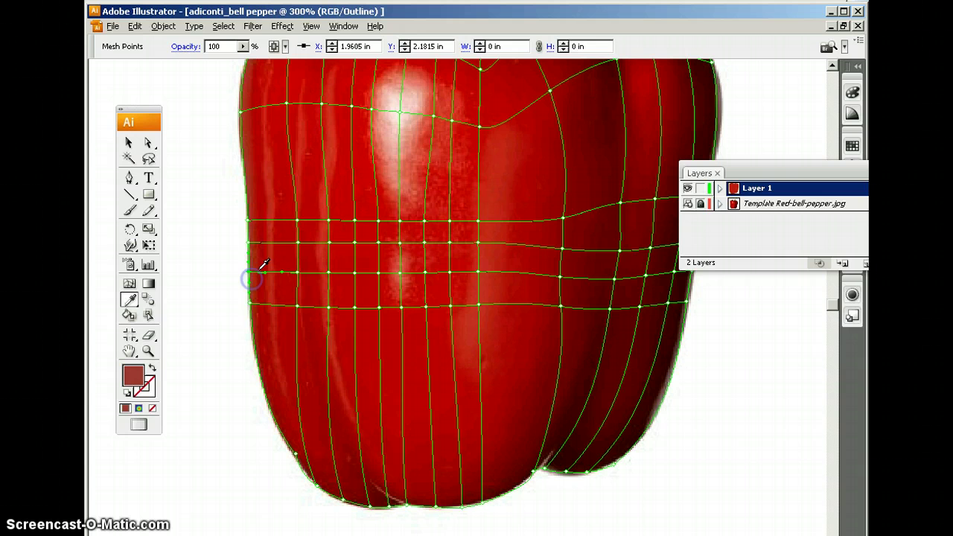
click(250, 303)
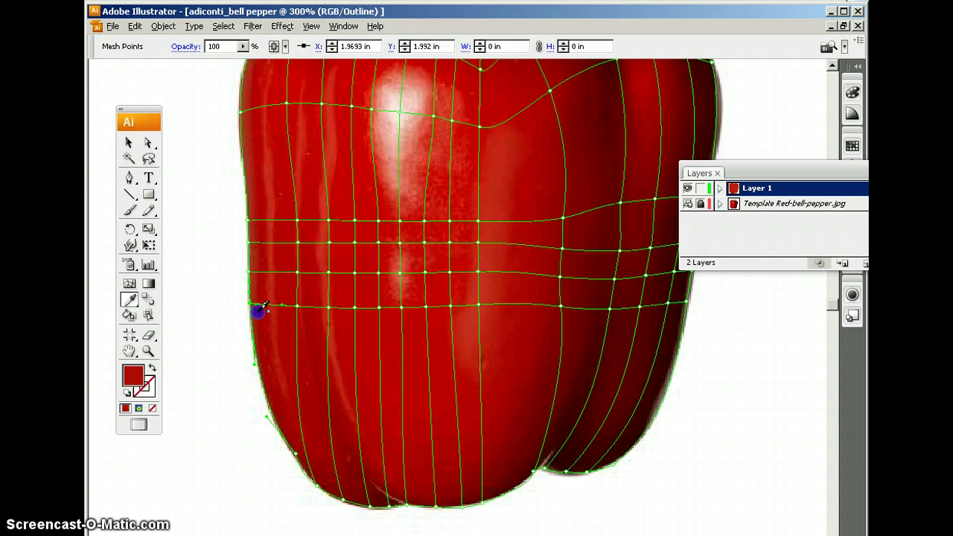
click(288, 283)
scroll(288, 283, down, 1)
click(283, 241)
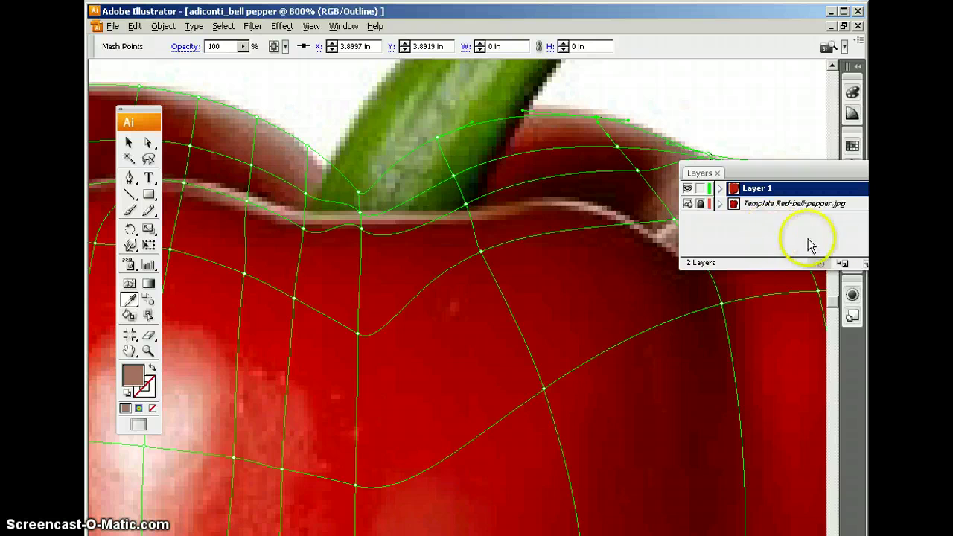
Step: Colour the two top-edge mesh points behind the stem's base with dark reds sampled from the shaded rim right of the stem
click(638, 200)
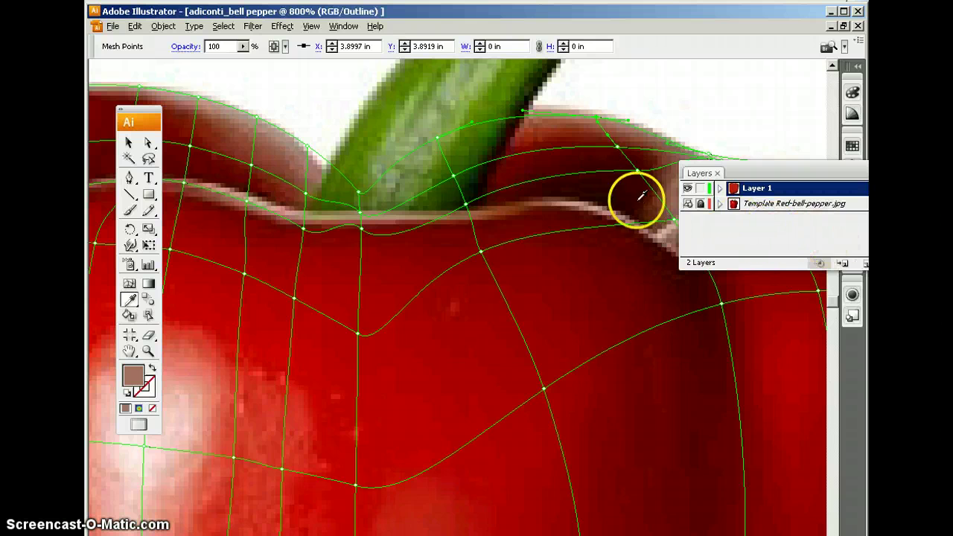
click(629, 133)
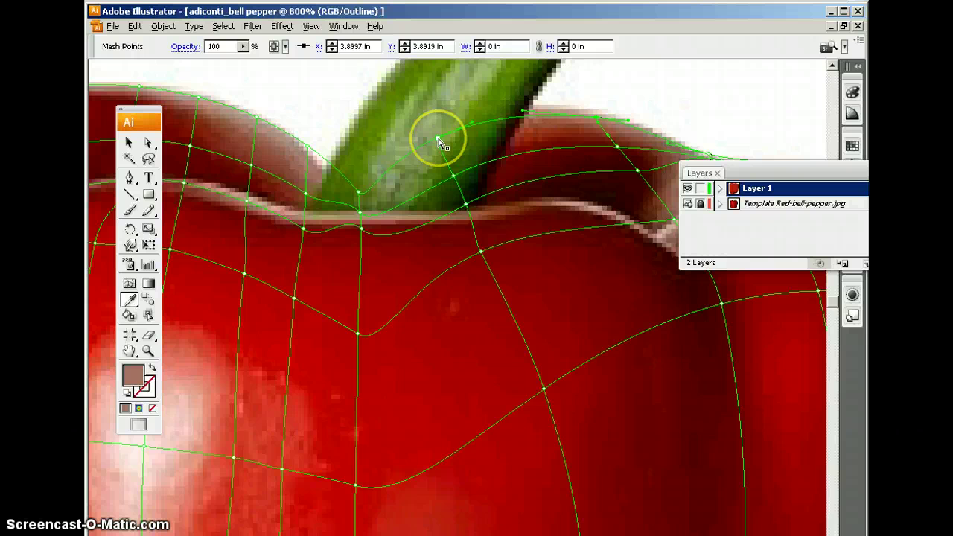
scroll(500, 132, up, 3)
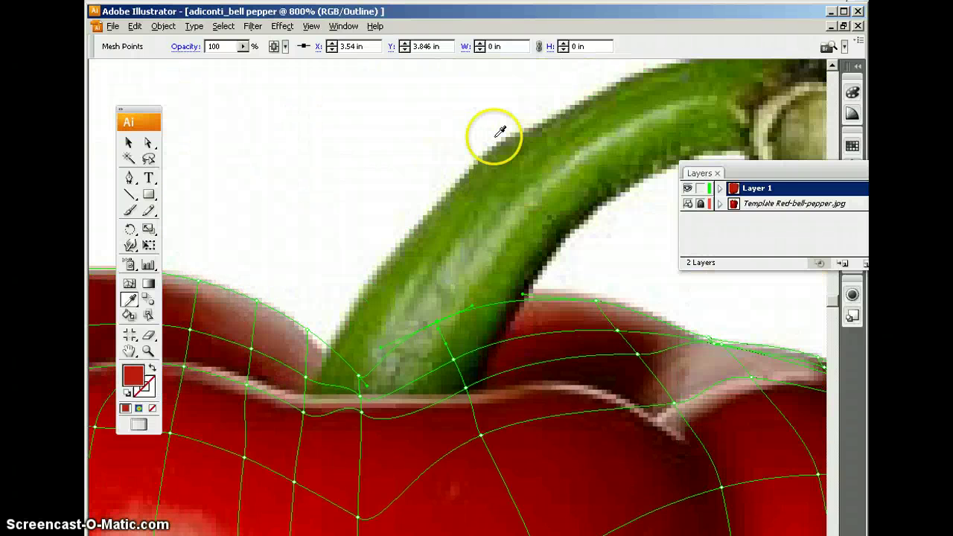
scroll(500, 131, down, 4)
scroll(521, 134, up, 3)
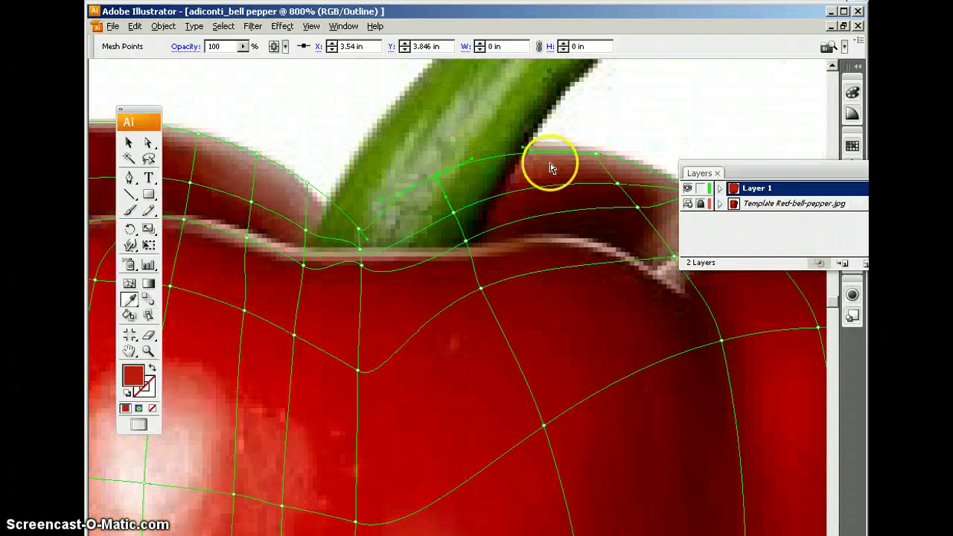
click(539, 175)
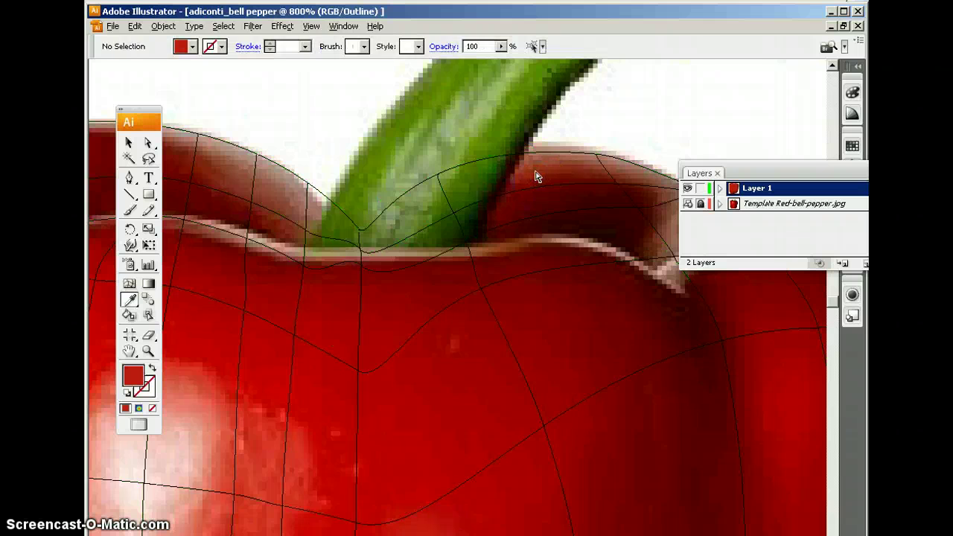
click(441, 182)
ctrl+click(438, 178)
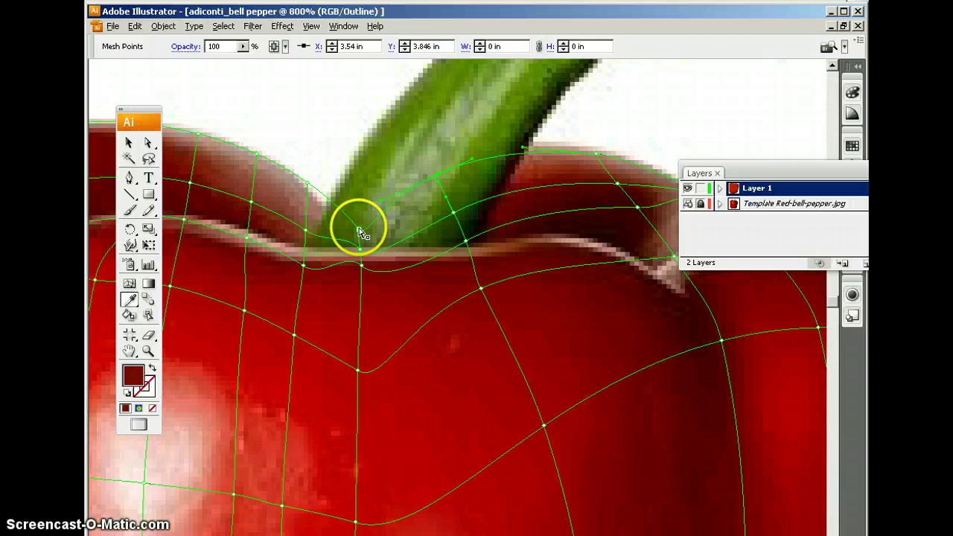
click(520, 213)
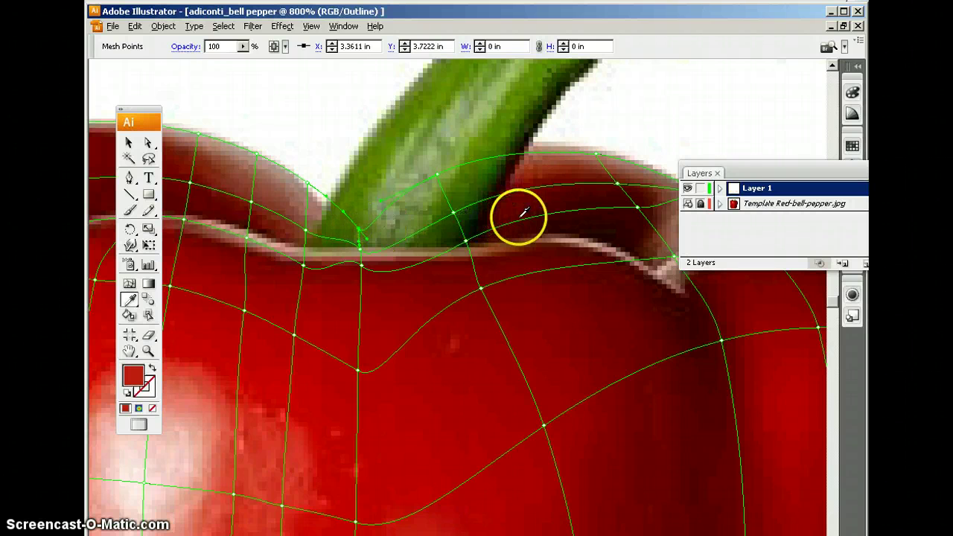
Step: Colour the two top-edge mesh points just left of the stem with the brownish pink sampled from the rim
click(308, 186)
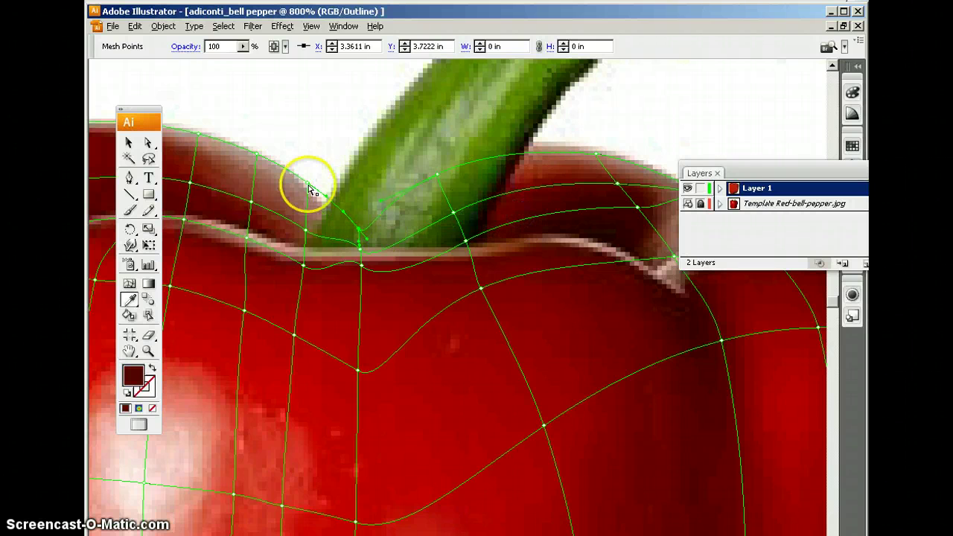
click(308, 187)
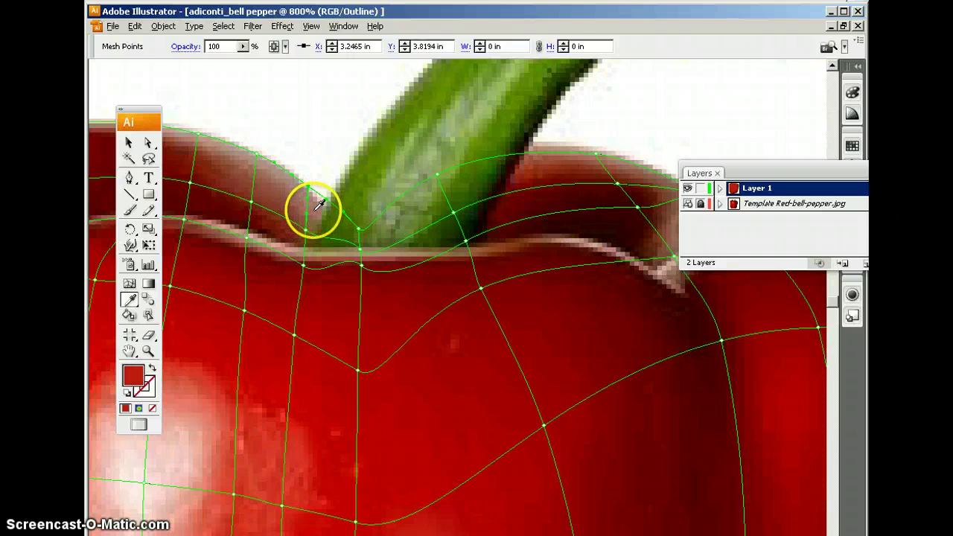
click(257, 156)
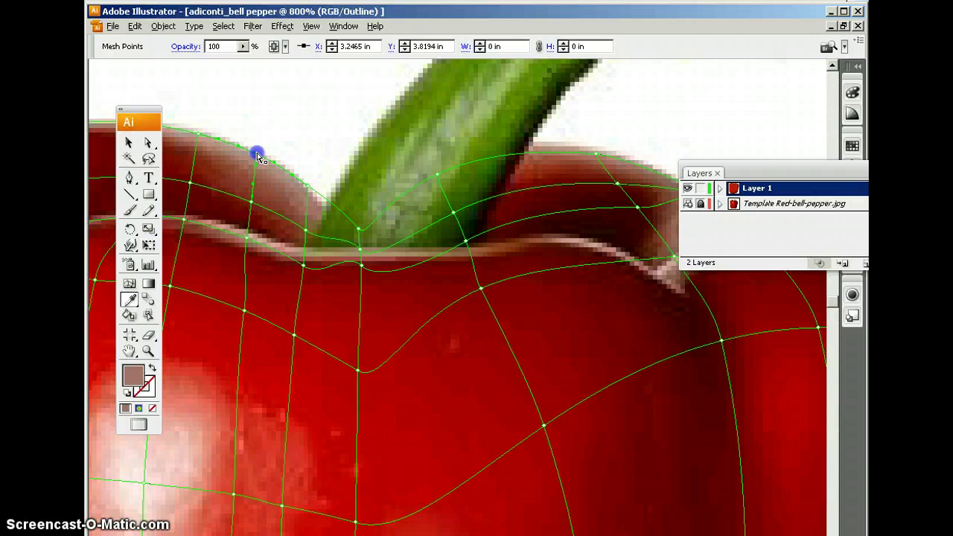
drag(365, 195, 541, 212)
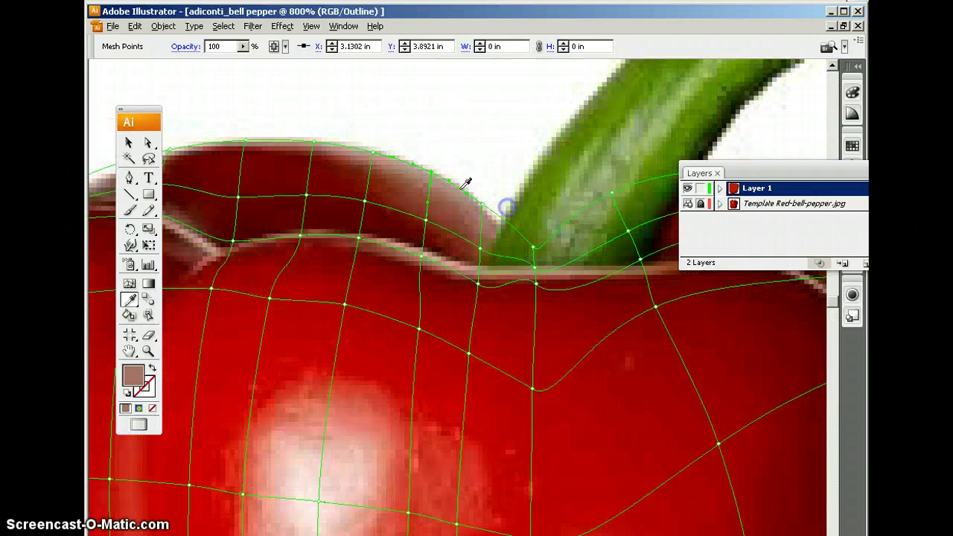
Step: Colour the remaining top-edge mesh points along the left rim with reds sampled from the photo, ending at the rim's left end
click(376, 154)
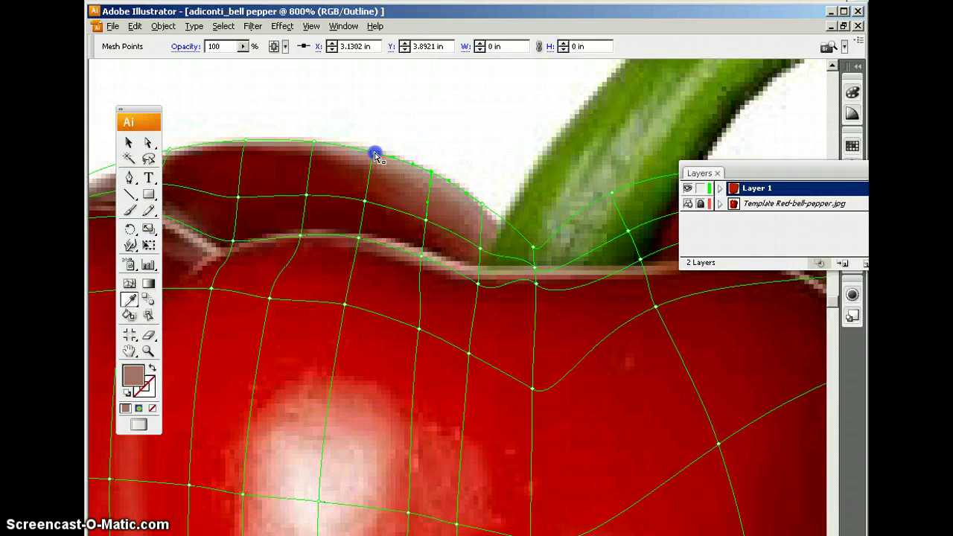
ctrl+click(316, 146)
ctrl+click(248, 141)
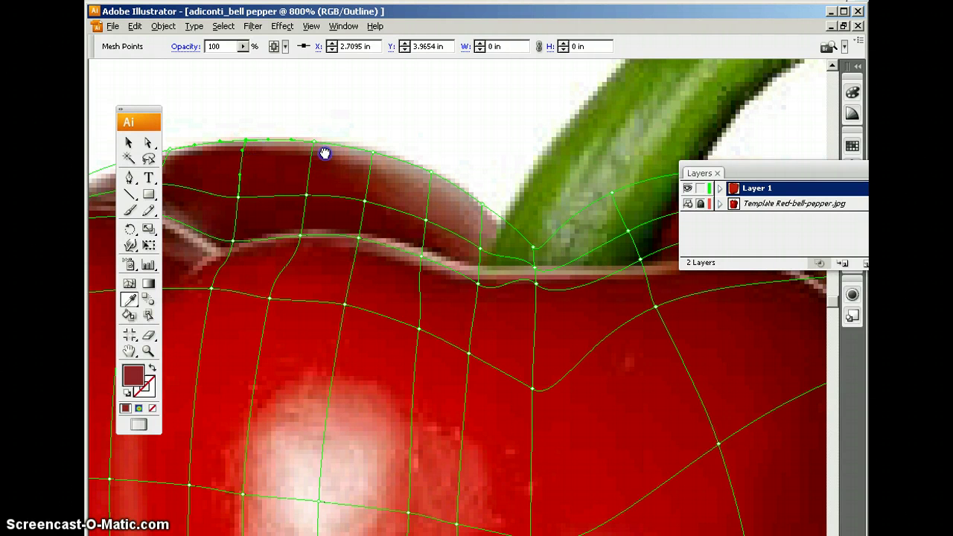
drag(324, 154, 514, 159)
ctrl+click(365, 170)
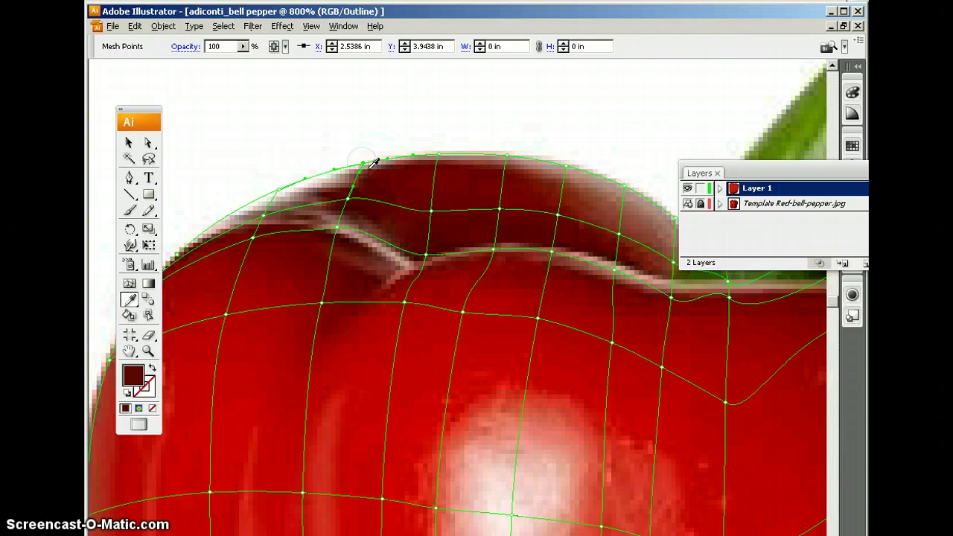
scroll(546, 170, down, 3)
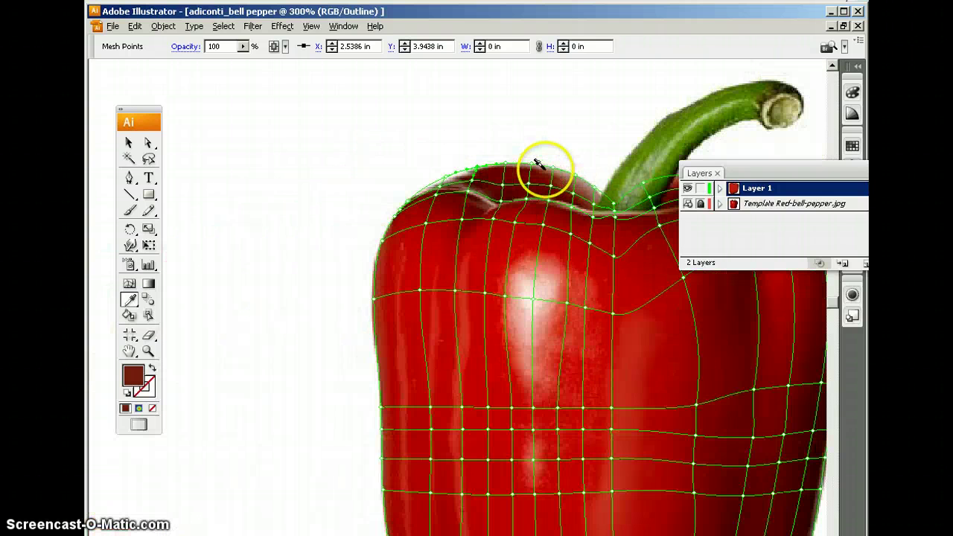
Step: Show the whole pepper in full-colour preview with the mesh deselected to check the newly coloured outline
drag(582, 181, 400, 123)
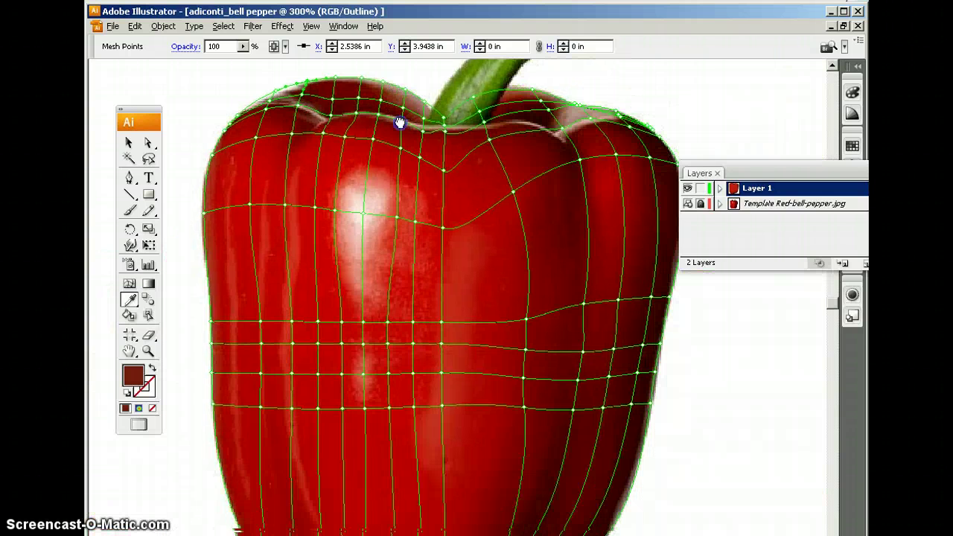
ctrl+alt+click(502, 149)
drag(559, 156, 509, 197)
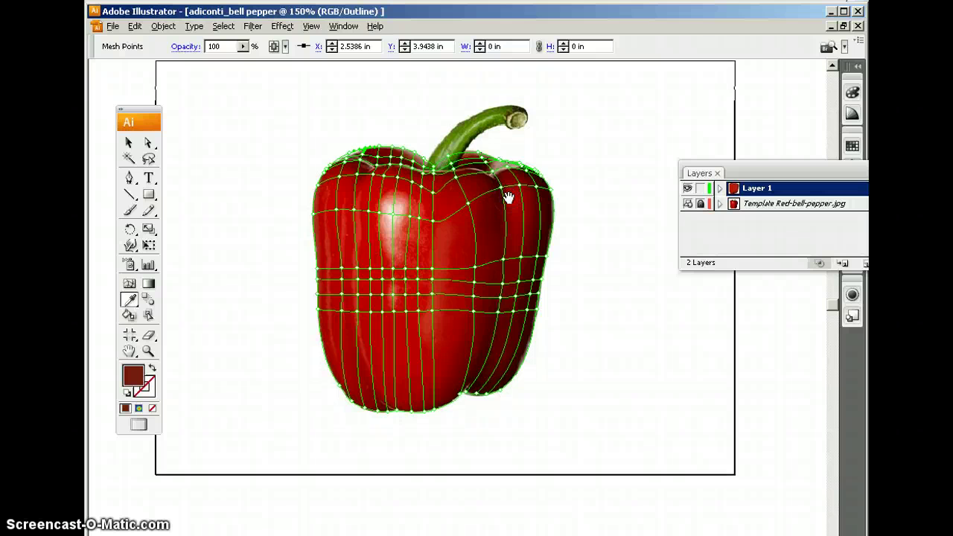
key(ctrl+y)
click(627, 173)
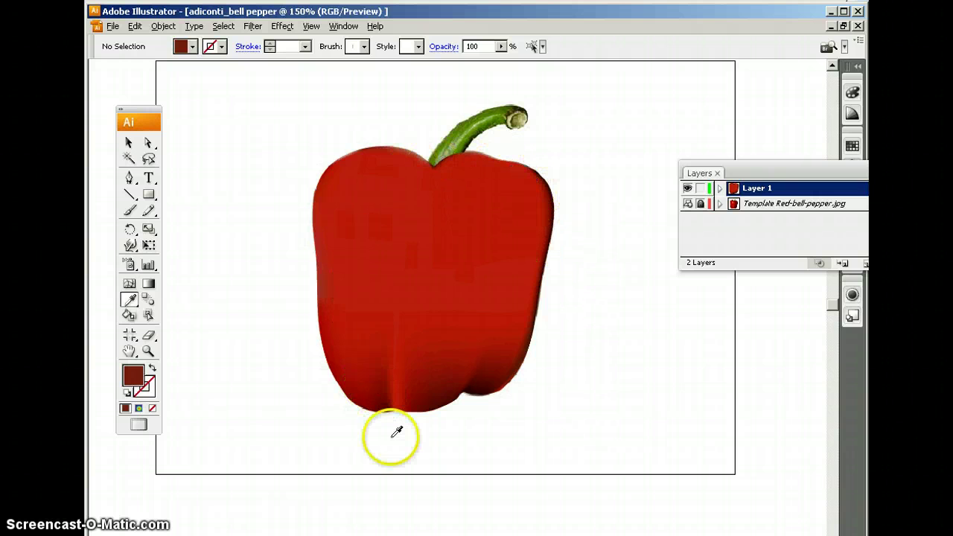
Step: Examine the shading along the pepper's bottom edge and lower right lobe in the colour preview
scroll(407, 433, up, 3)
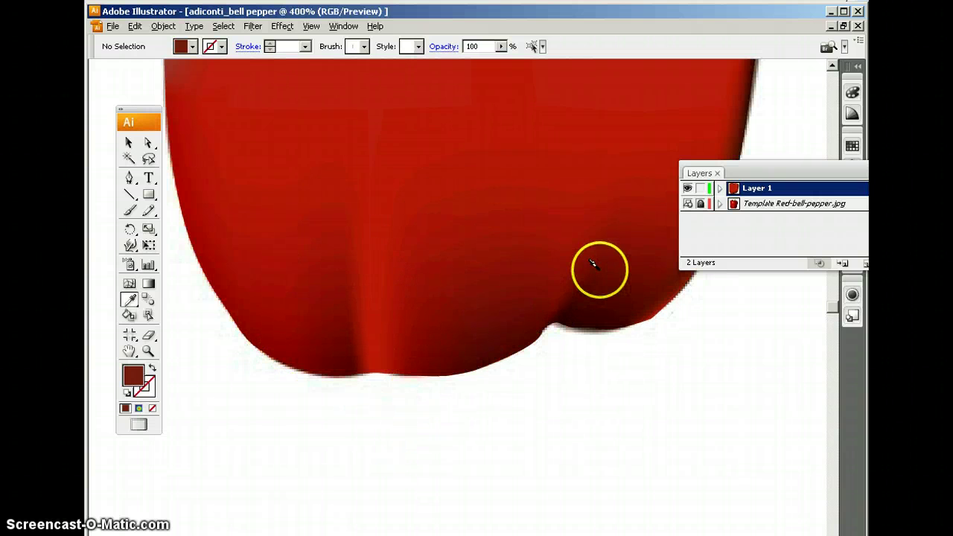
scroll(598, 266, down, 2)
scroll(626, 309, up, 2)
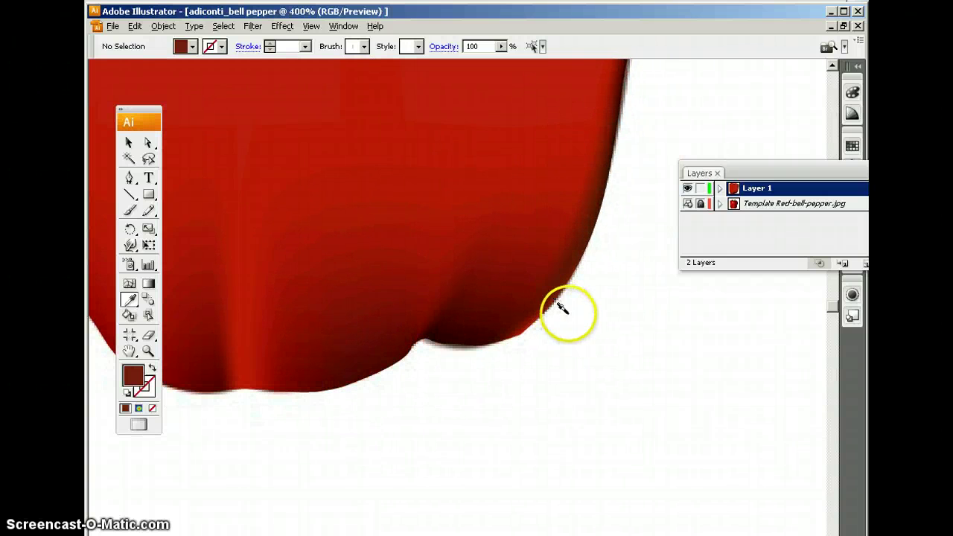
scroll(532, 318, down, 2)
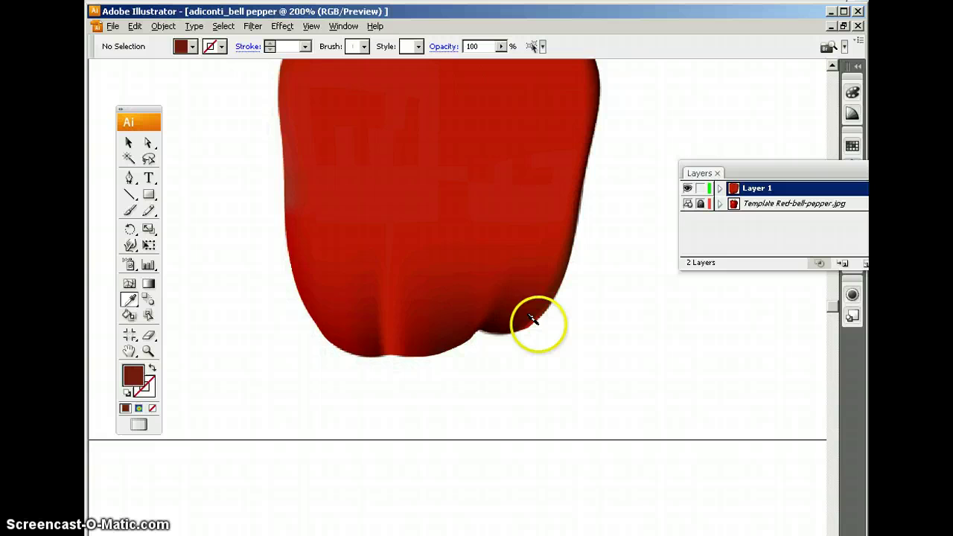
scroll(532, 319, down, 1)
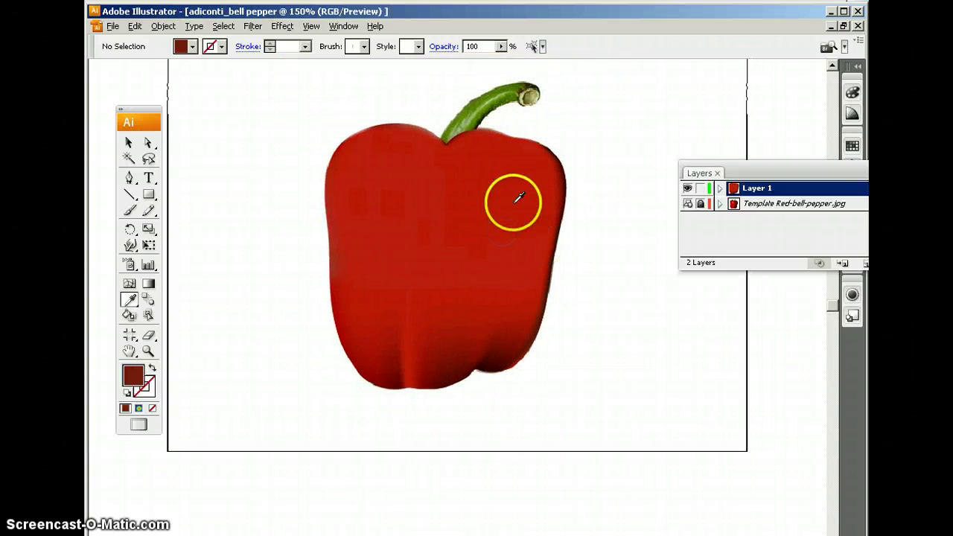
Step: Select the mesh and examine its interior points against the template photo in outline view, from the lower left streaks to the stem's rim
click(462, 244)
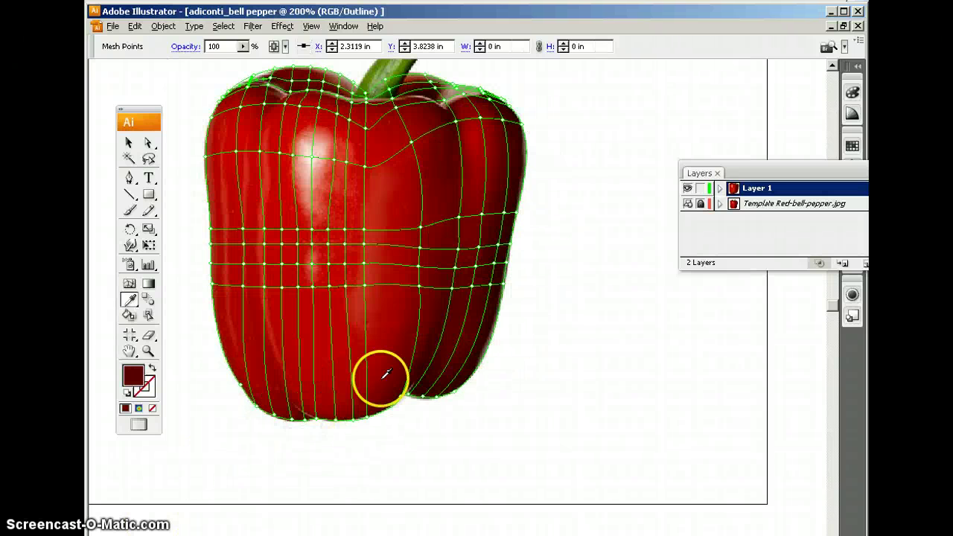
scroll(382, 372, up, 3)
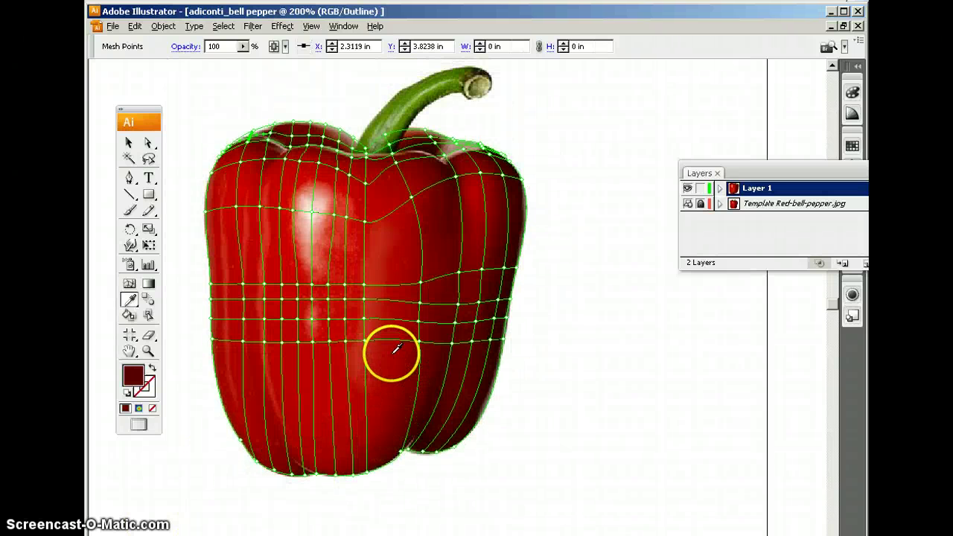
drag(401, 277, 447, 282)
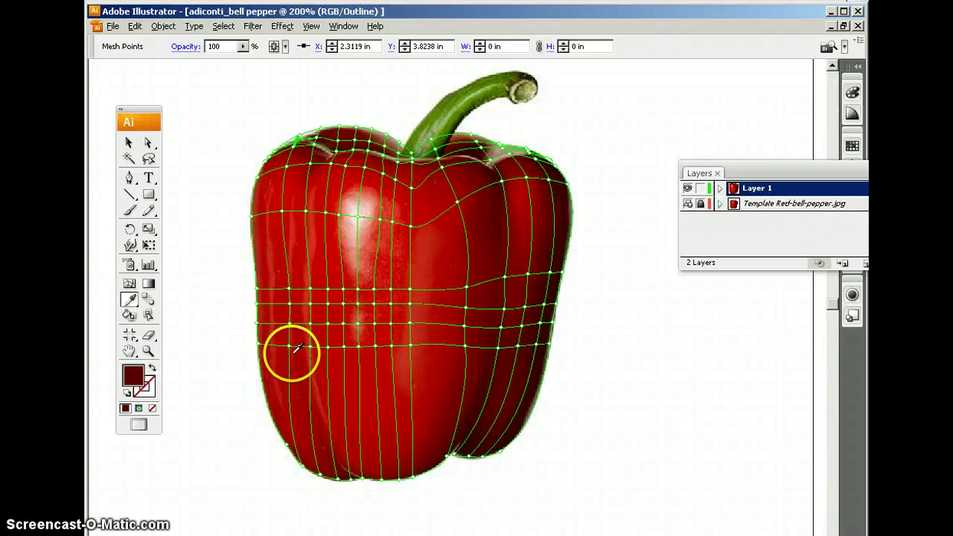
scroll(289, 362, up, 1)
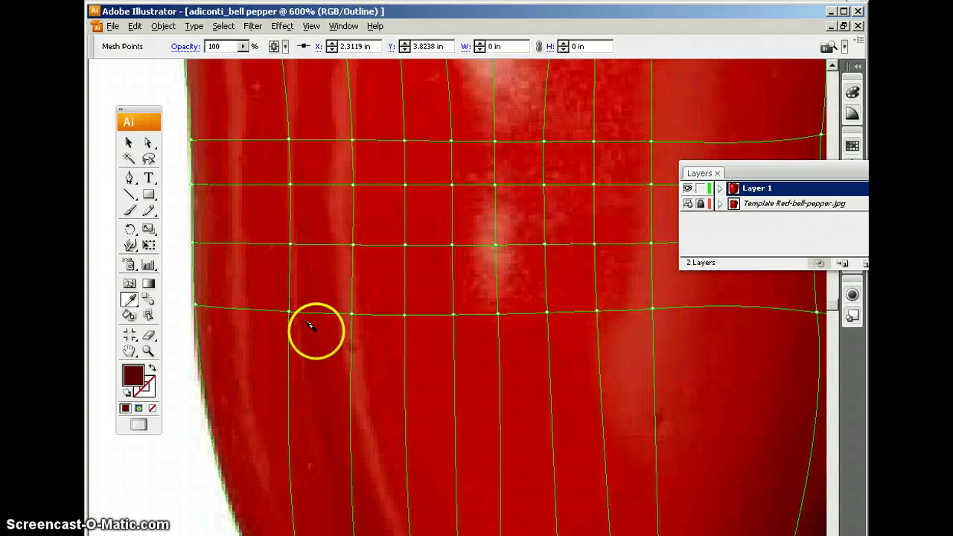
scroll(327, 325, down, 1)
drag(507, 176, 490, 221)
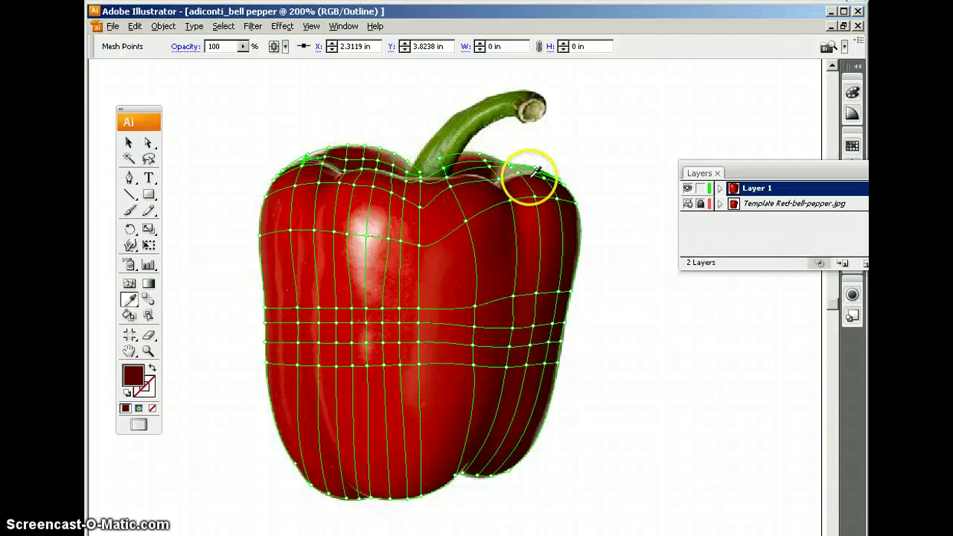
scroll(522, 195, up, 2)
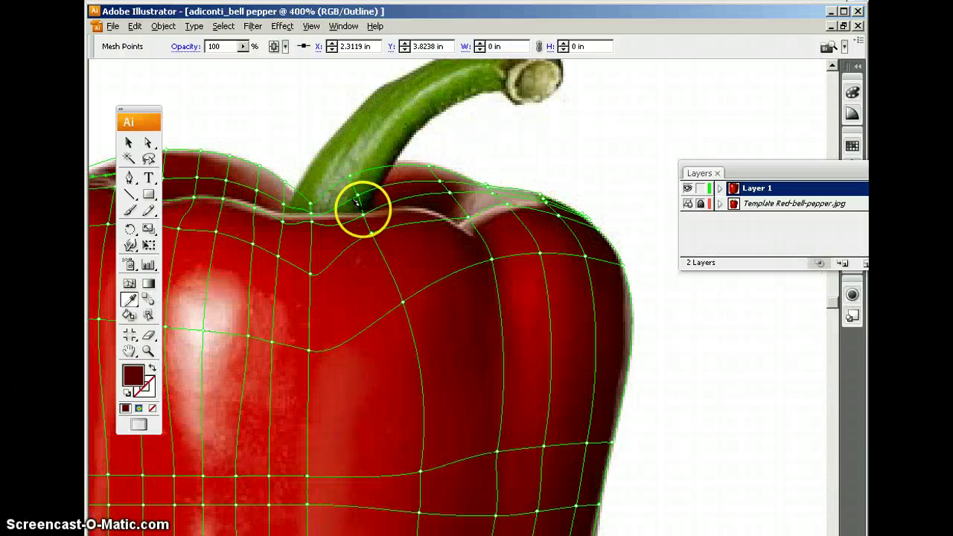
scroll(362, 209, down, 2)
drag(404, 219, 457, 216)
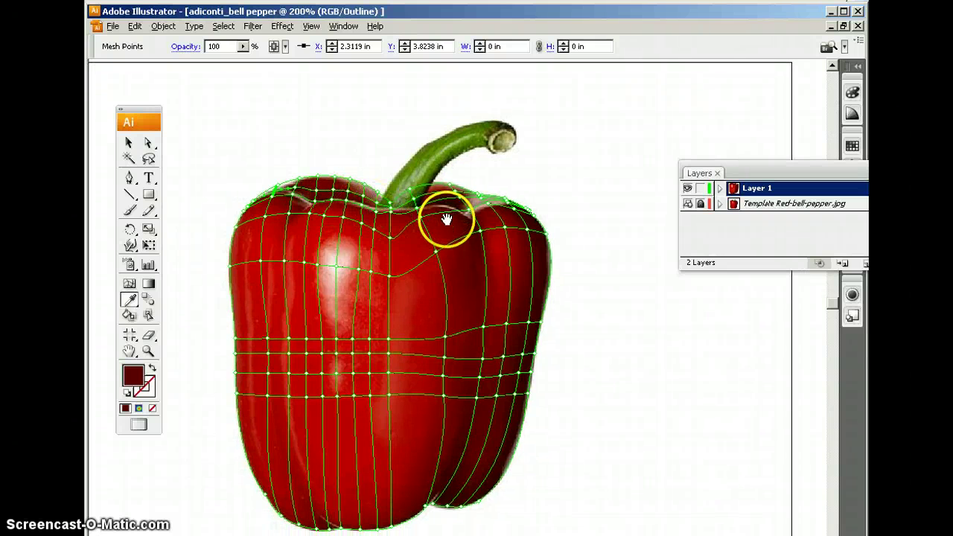
scroll(443, 215, down, 1)
scroll(460, 220, down, 1)
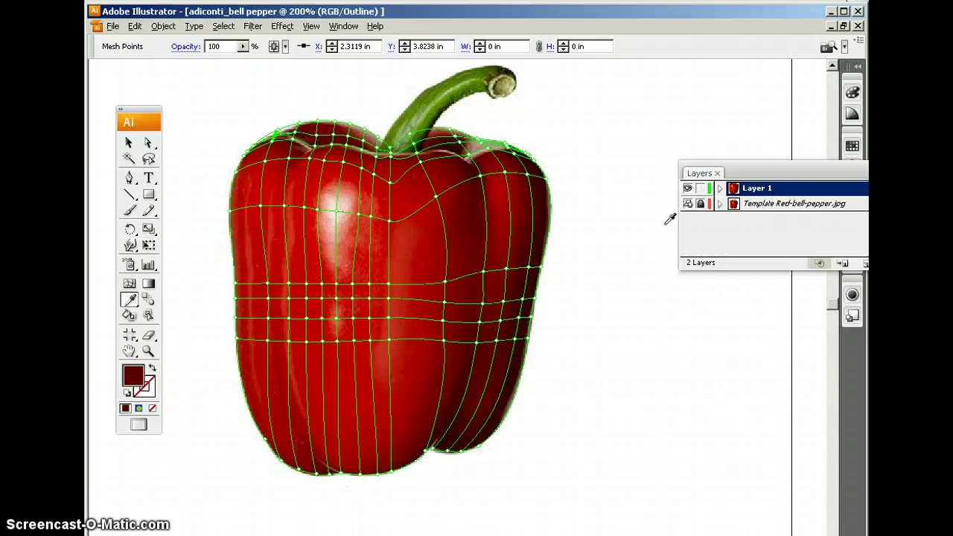
Step: Preview the fully coloured mesh without its selection and examine the pepper's overall shading at several magnifications
key(ctrl+y)
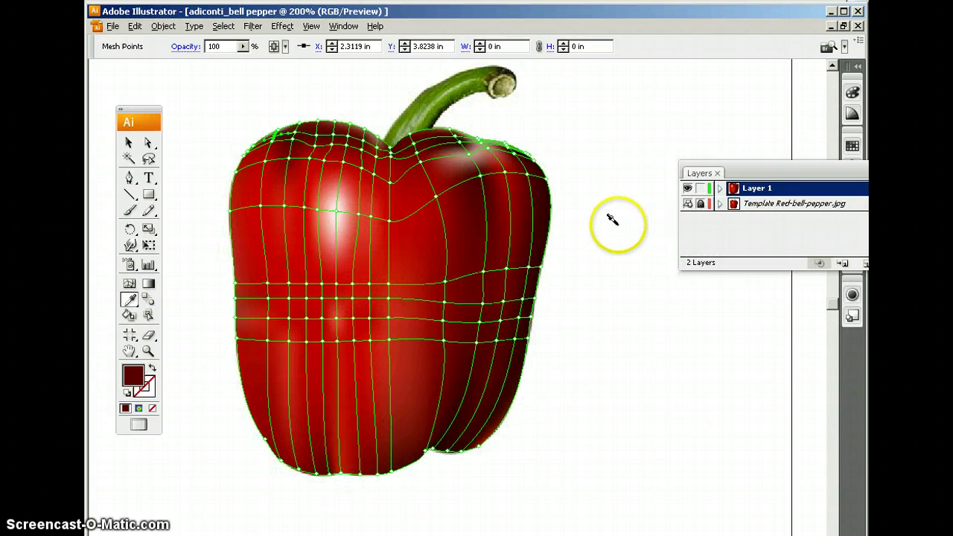
click(631, 240)
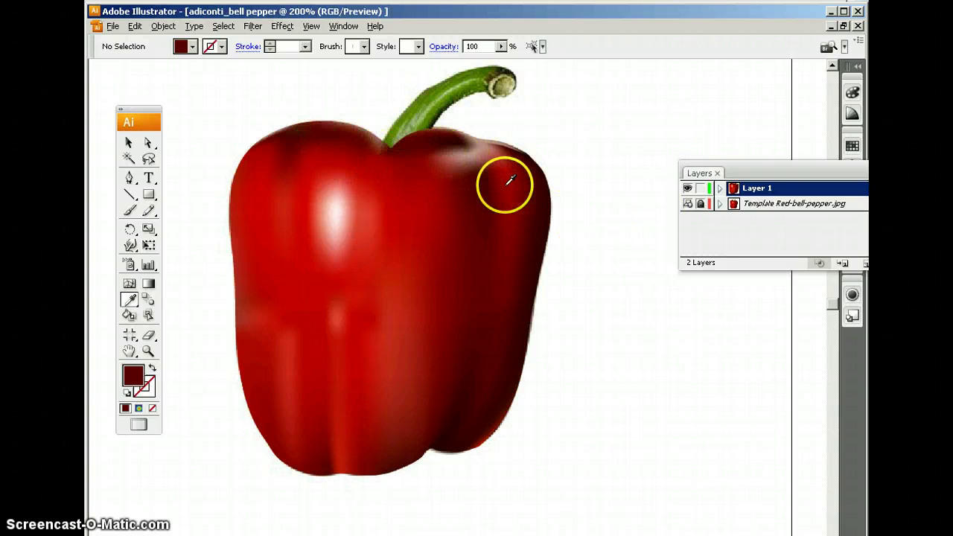
scroll(500, 183, down, 1)
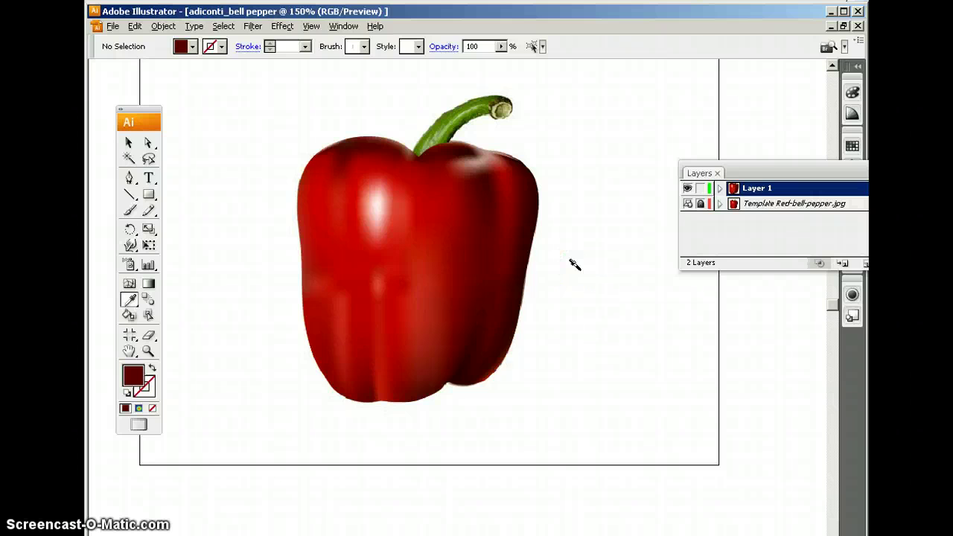
scroll(573, 264, up, 1)
scroll(572, 223, down, 2)
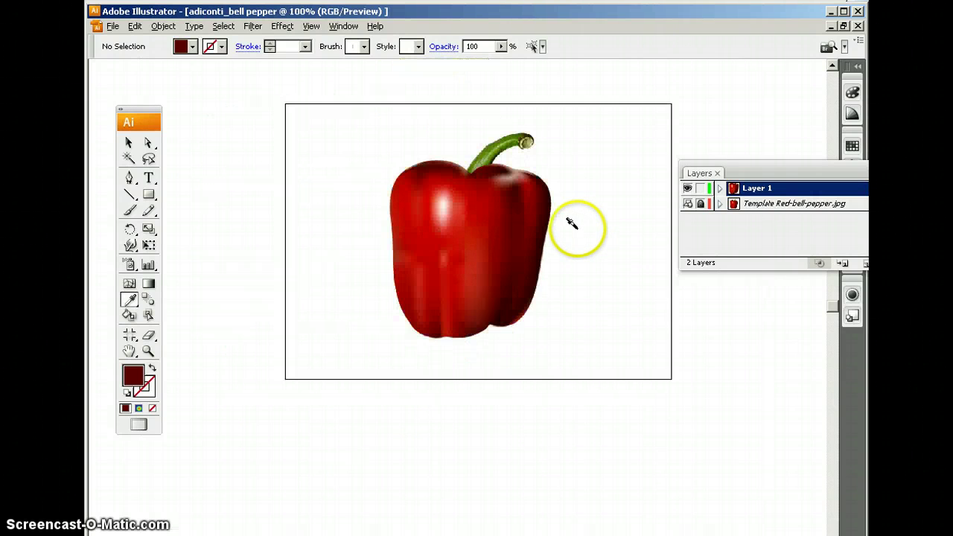
drag(572, 223, 551, 244)
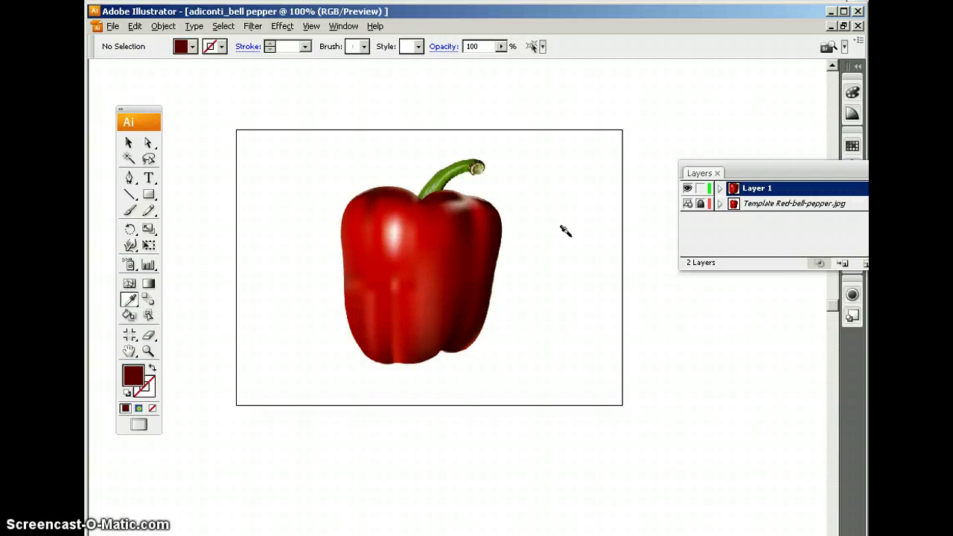
scroll(566, 231, up, 1)
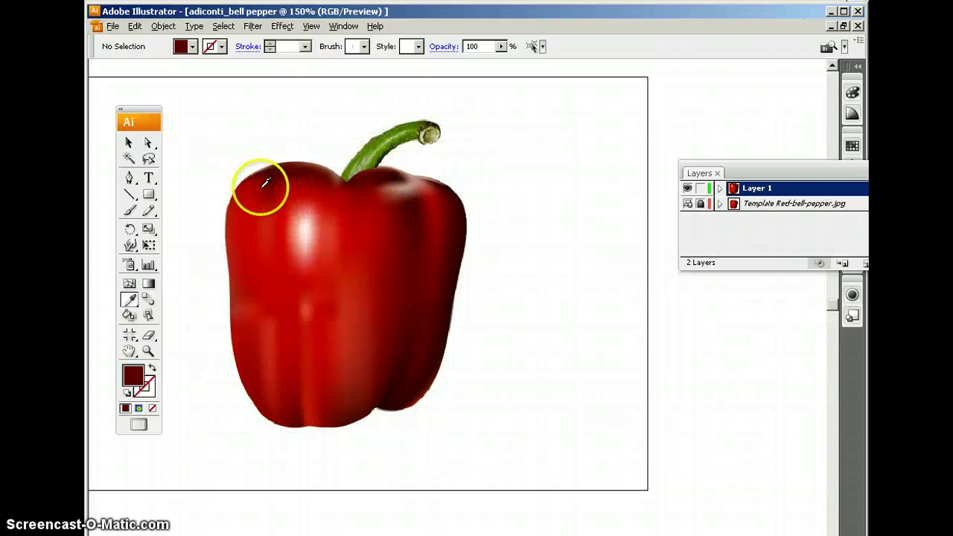
Step: Select the mesh and compare its upper rim with the template photo in outline and preview views, ending deselected in preview
ctrl+click(362, 230)
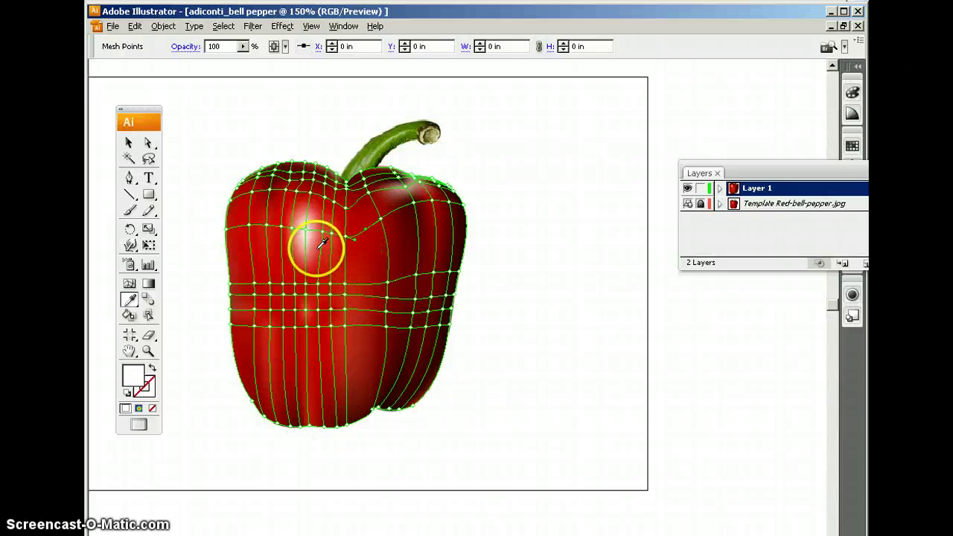
scroll(313, 249, up, 3)
scroll(313, 251, down, 1)
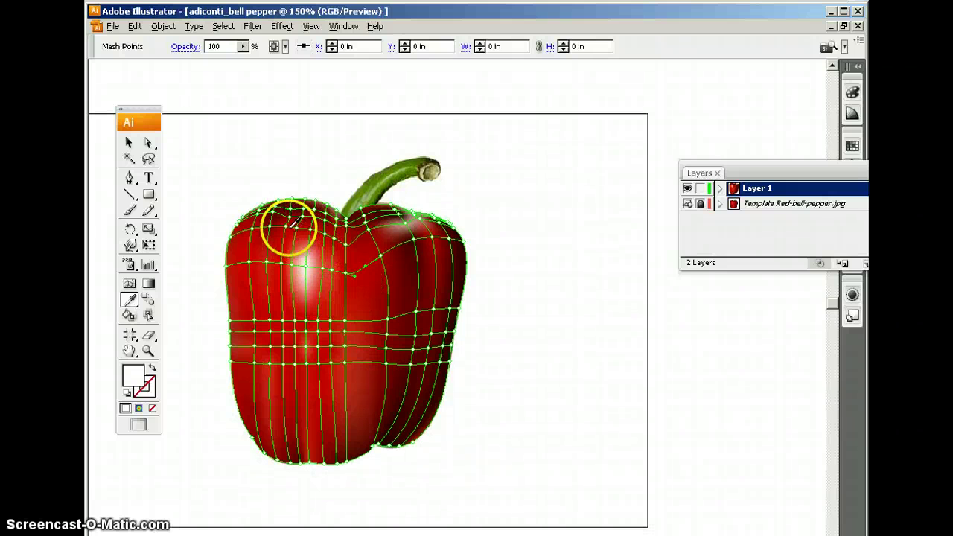
key(ctrl+y)
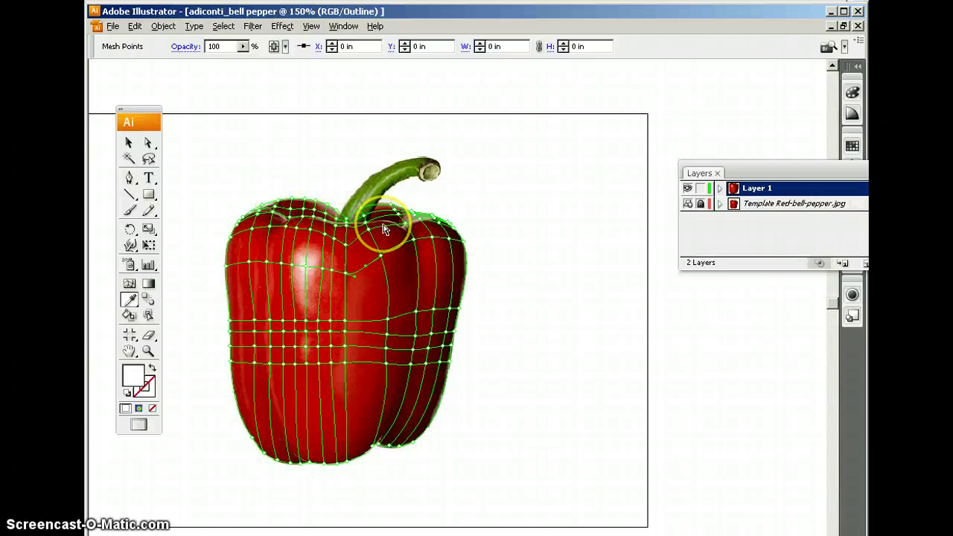
key(ctrl+y)
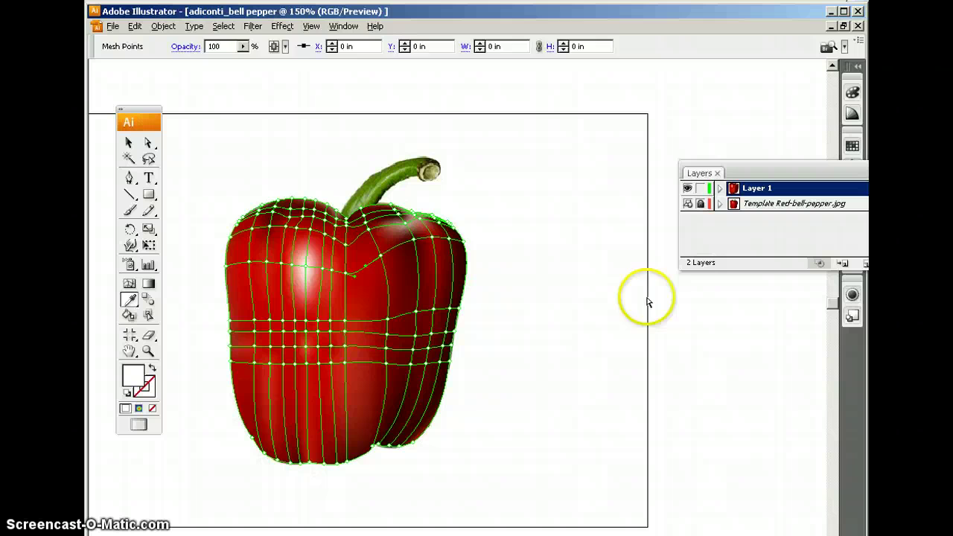
click(532, 291)
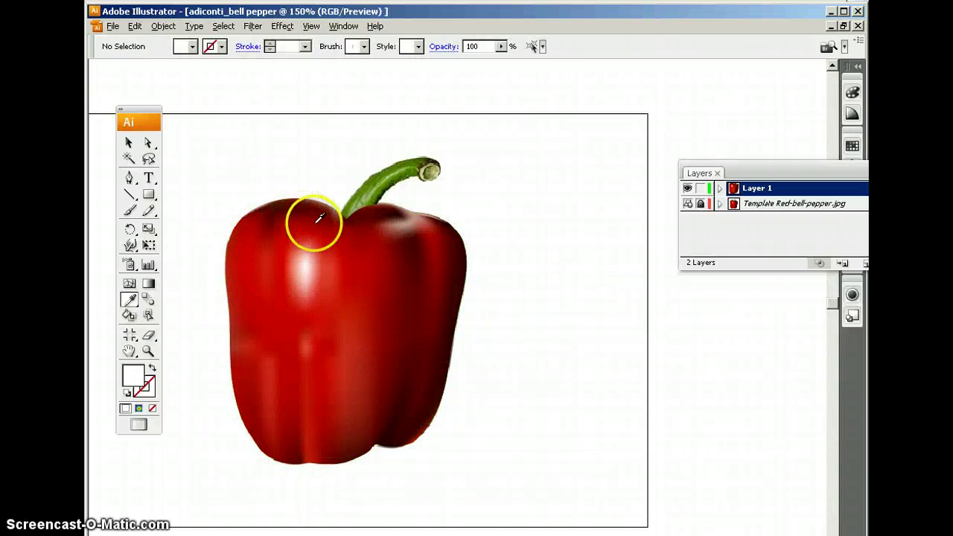
Step: Reselect the mesh in preview to examine its lines around the right shoulder and white highlight, leaving it deselected
ctrl+click(382, 227)
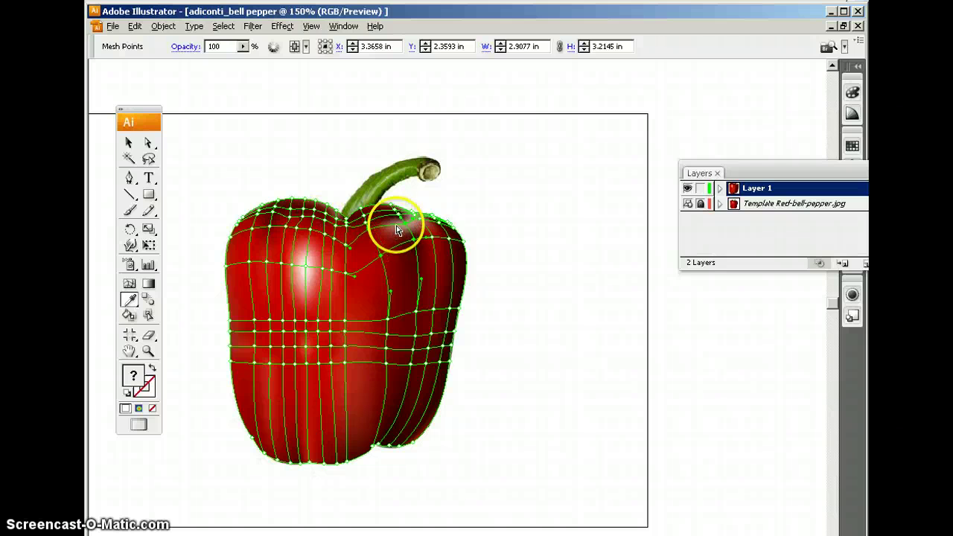
click(489, 218)
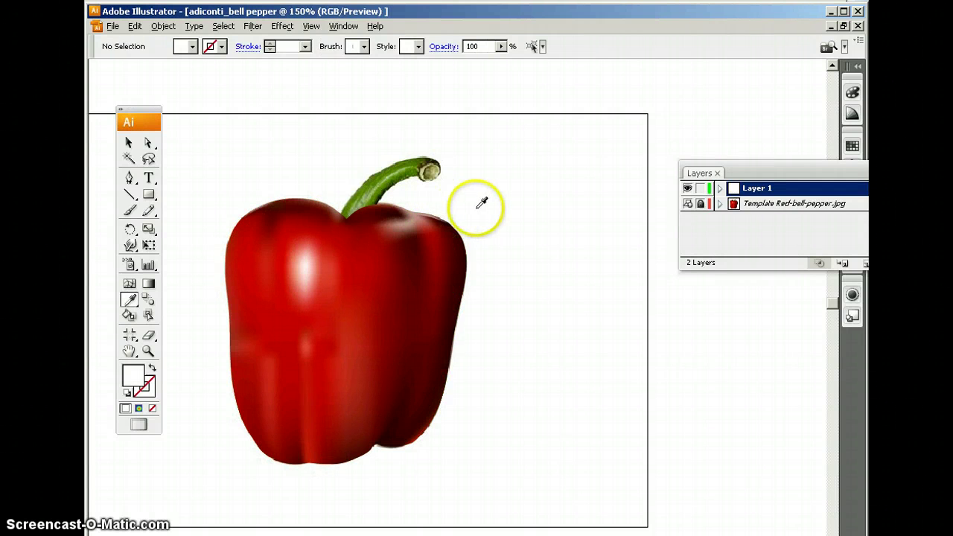
scroll(436, 236, up, 2)
scroll(429, 230, down, 2)
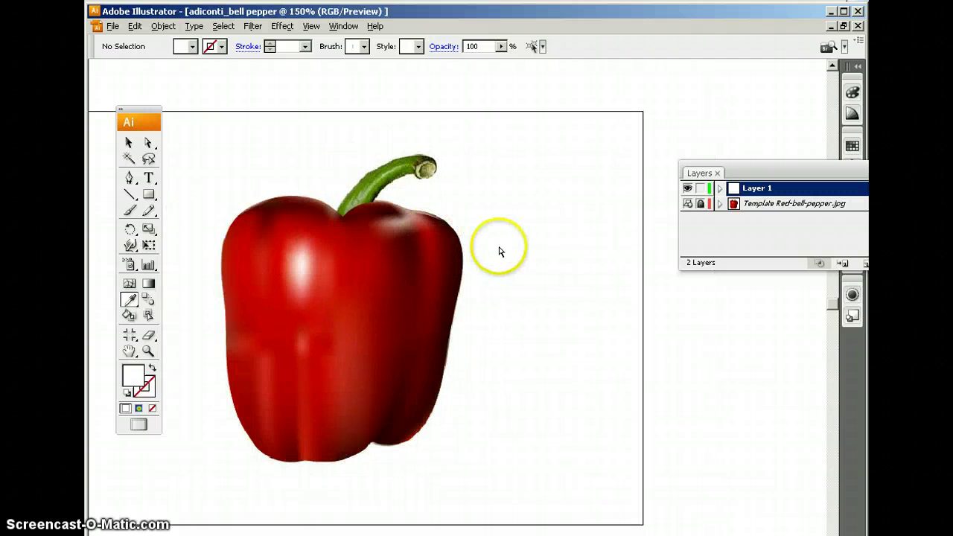
click(378, 259)
click(376, 259)
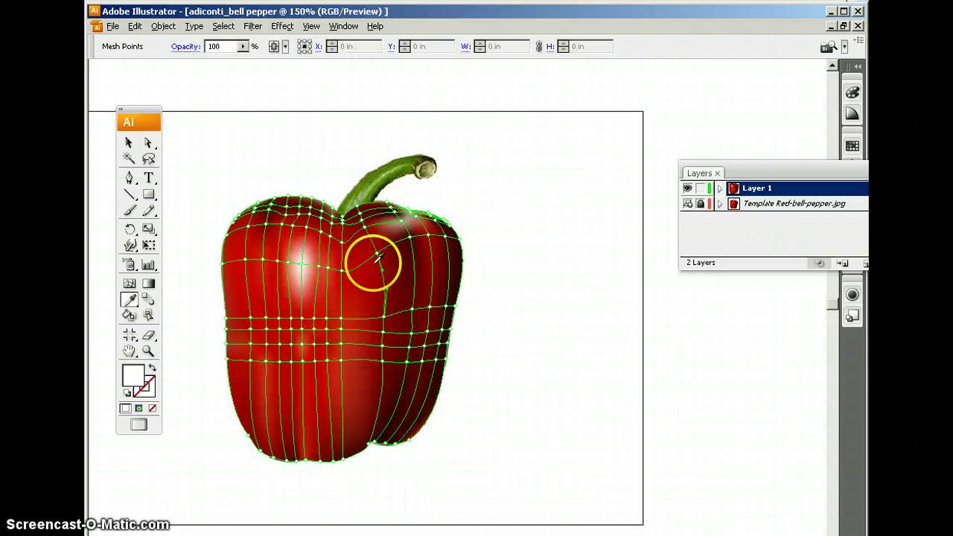
click(253, 270)
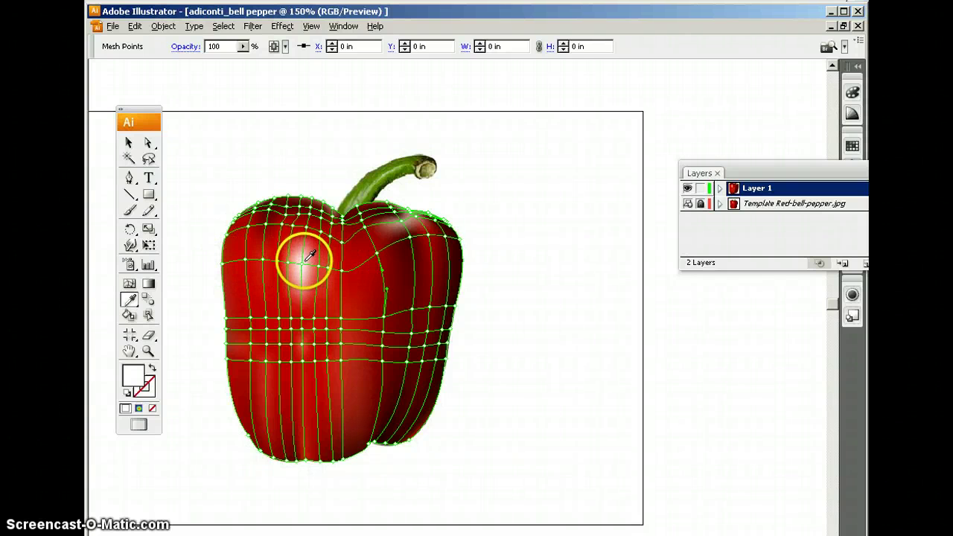
click(510, 266)
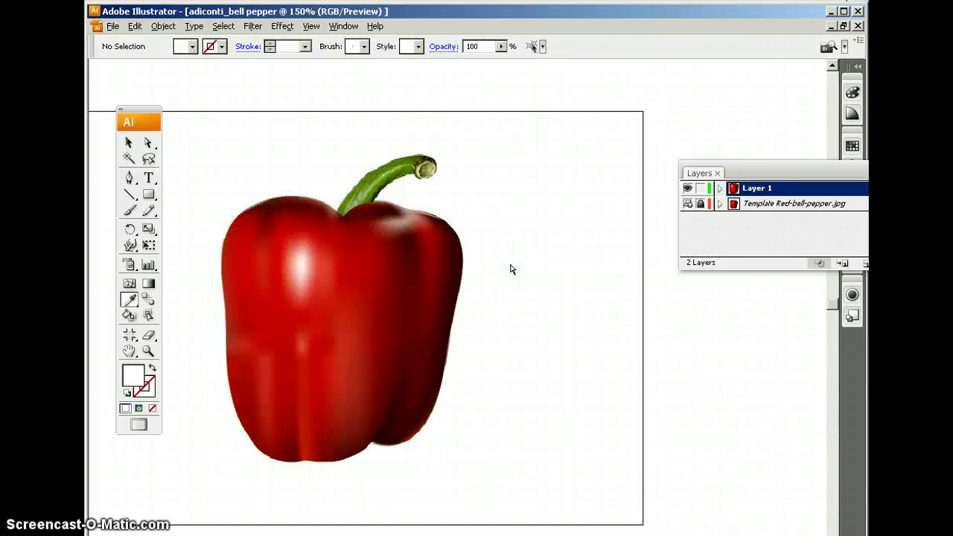